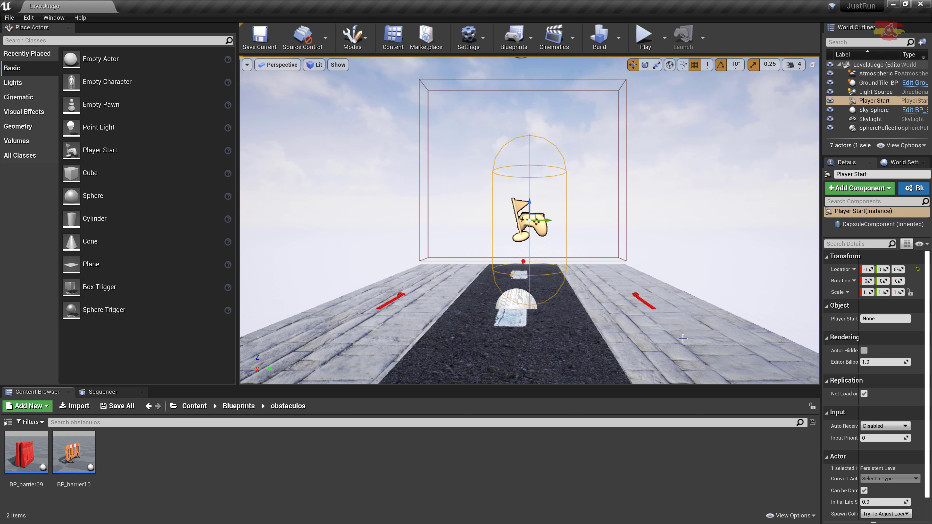
Create an Actor Blueprint named BP_barrier16Left in the obstaculos folder.
right_click(182, 467)
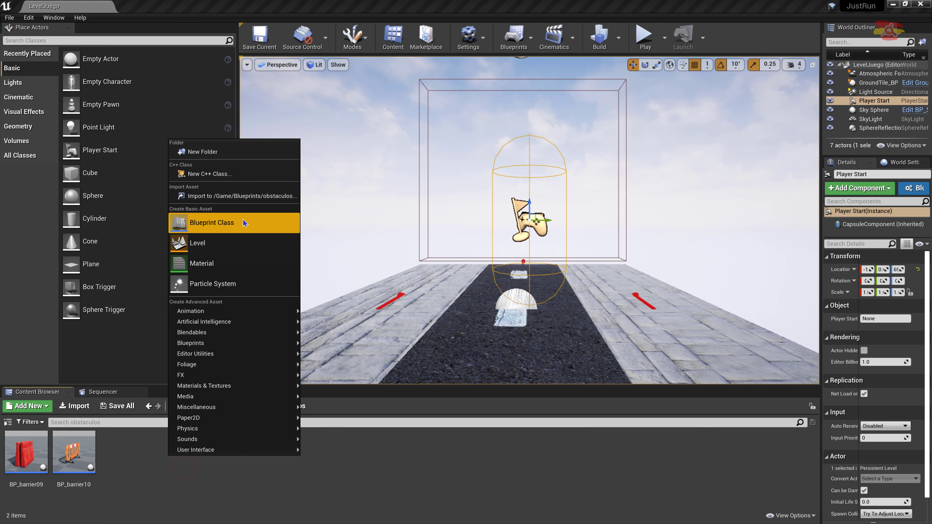
click(231, 228)
click(378, 189)
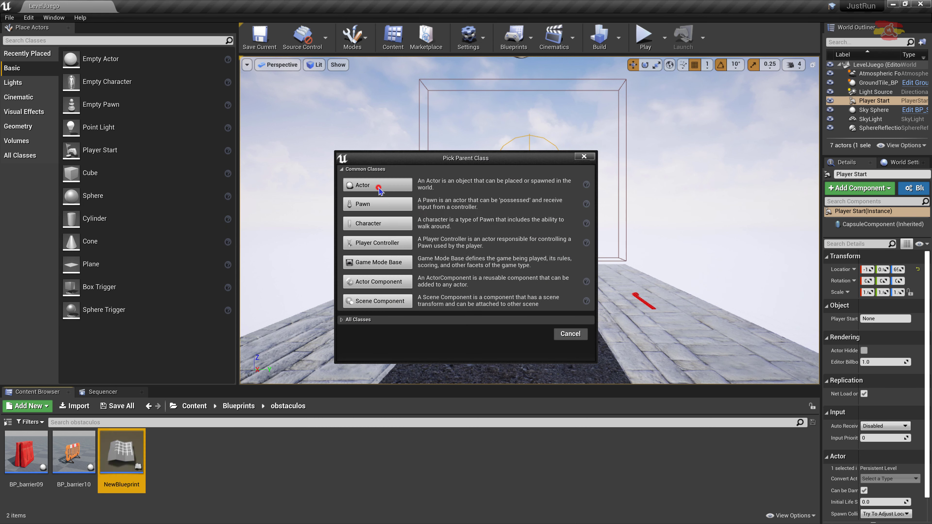
text(BP_)
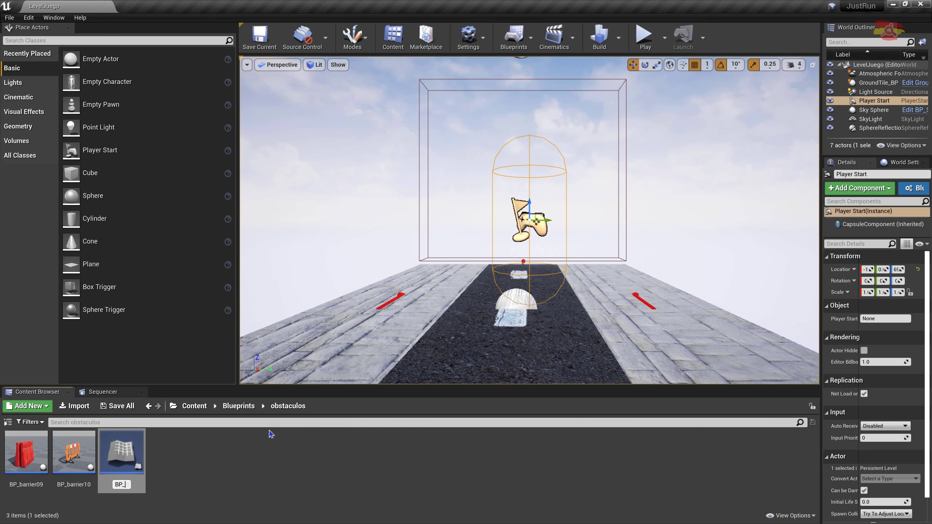
text(barrier)
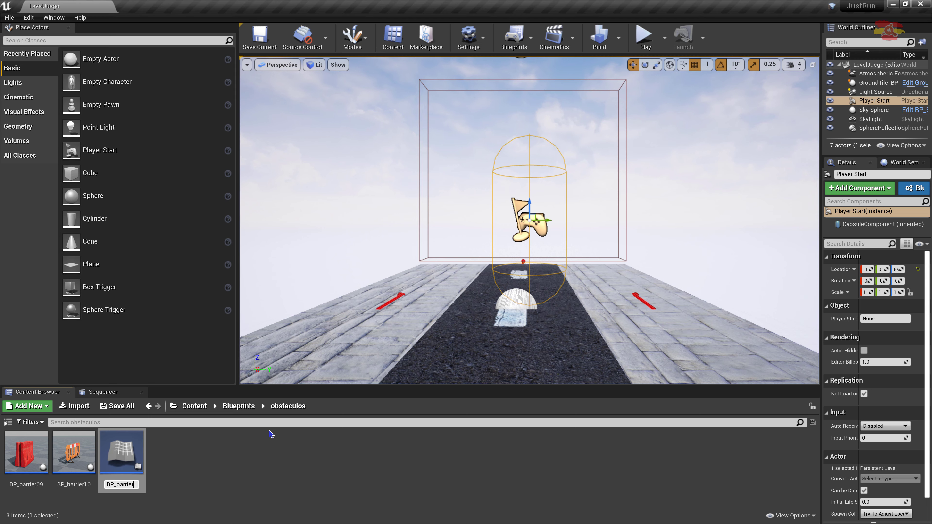
text(16Le)
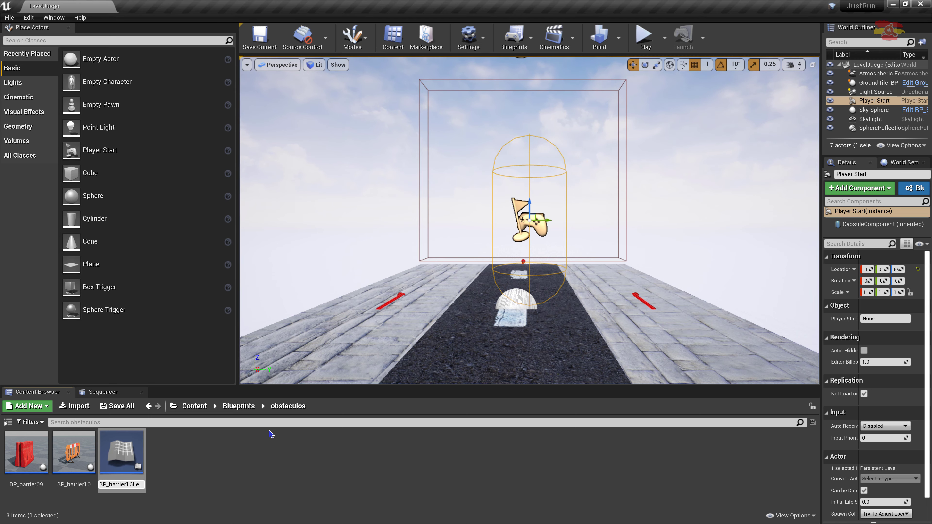
text(ft)
key(Return)
Create a second Actor Blueprint named BP_barrier16_Right and open it.
right_click(188, 483)
click(241, 251)
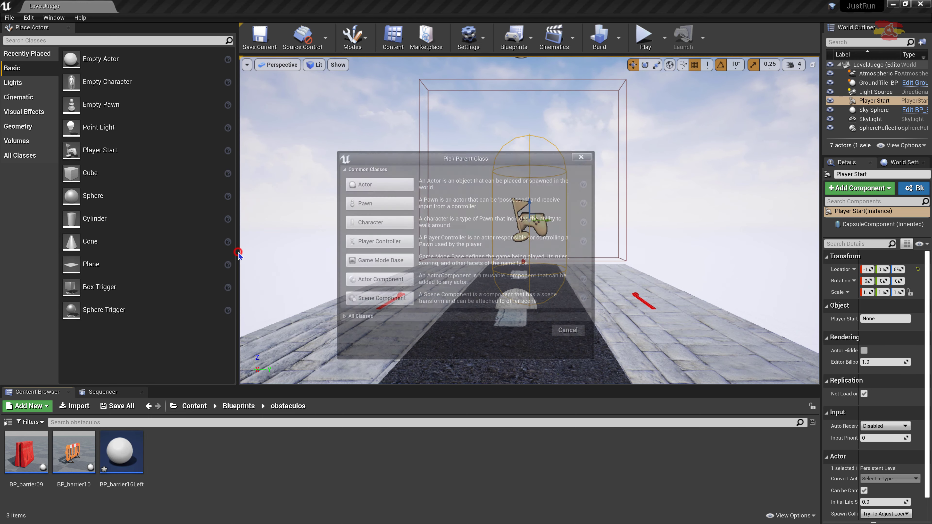
click(372, 185)
text(BP_barrier15)
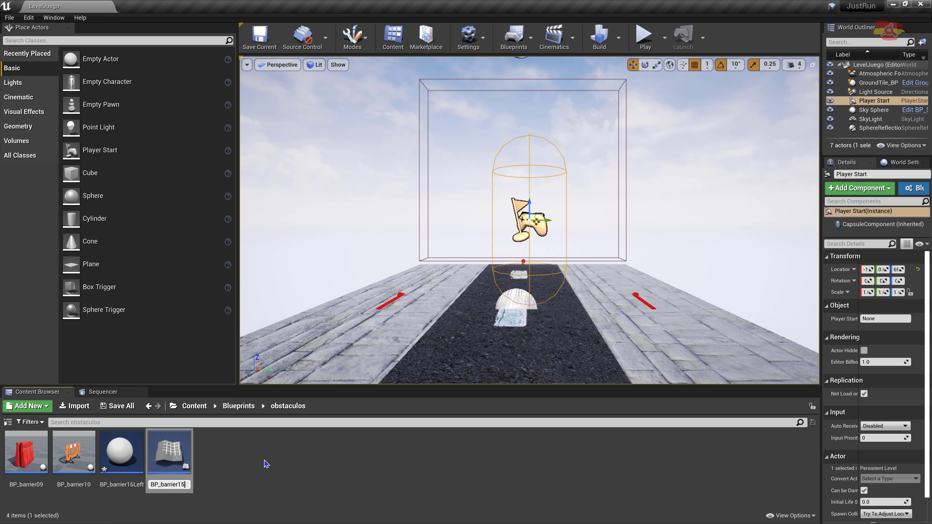
text(er16_Ri)
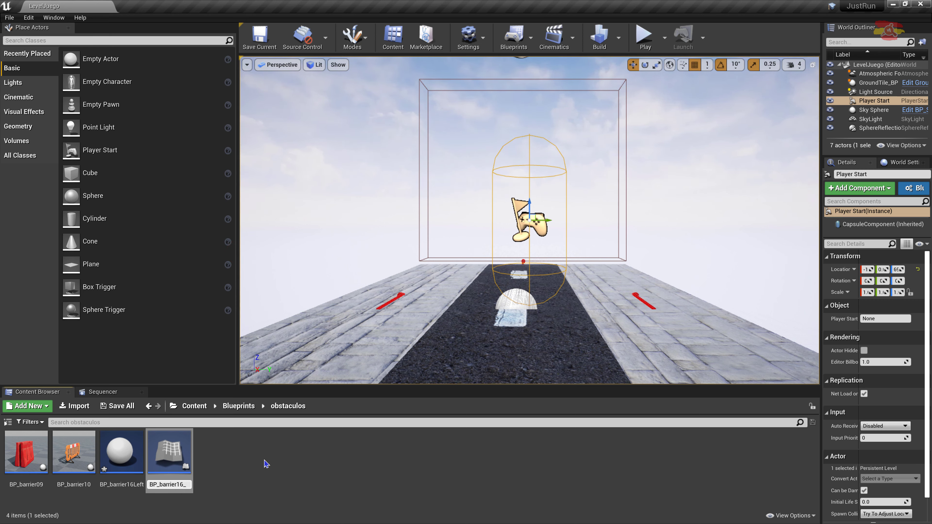
text(ght)
key(Return)
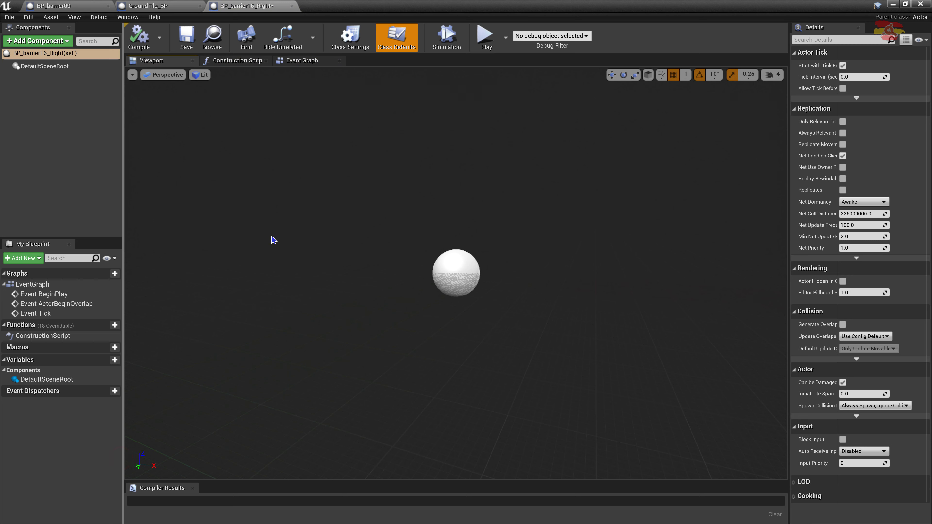
Add a Static Mesh component to BP_barrier16_Right using SM_Barrier16.
click(29, 41)
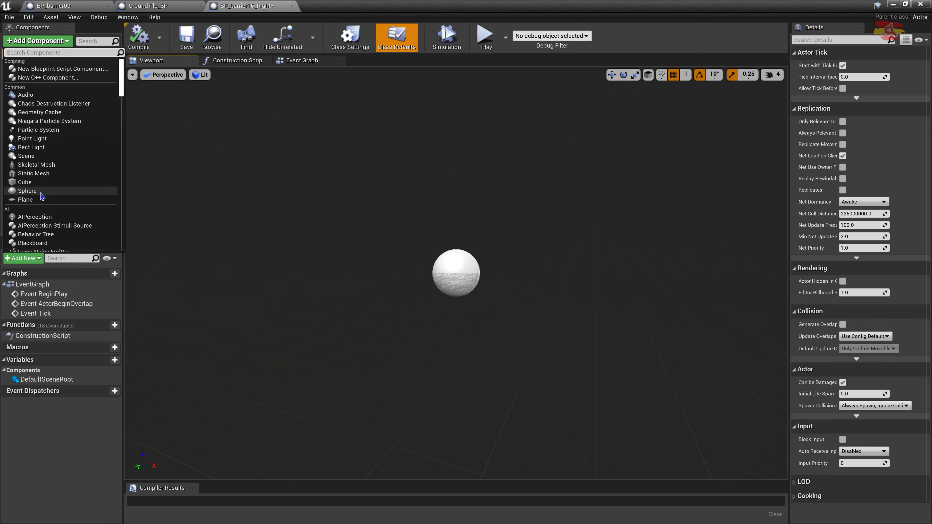
click(33, 173)
drag(789, 221, 757, 221)
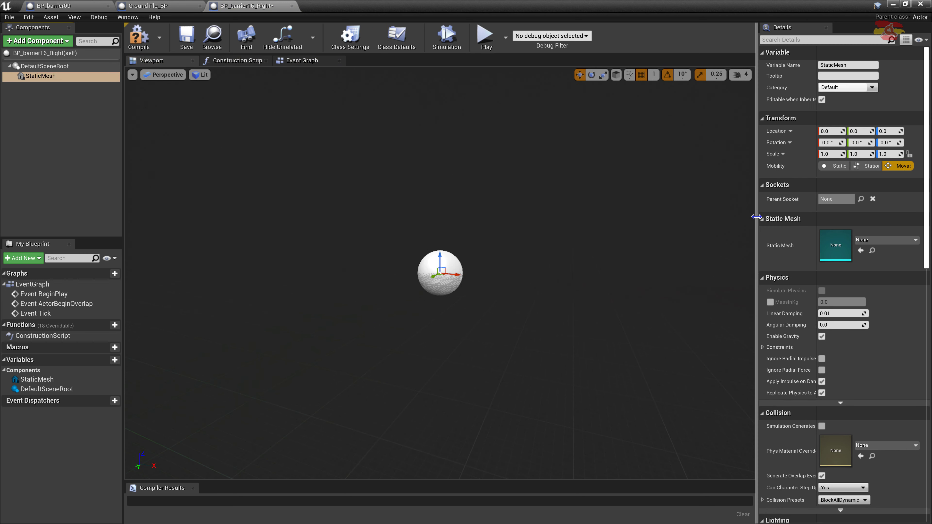
click(913, 240)
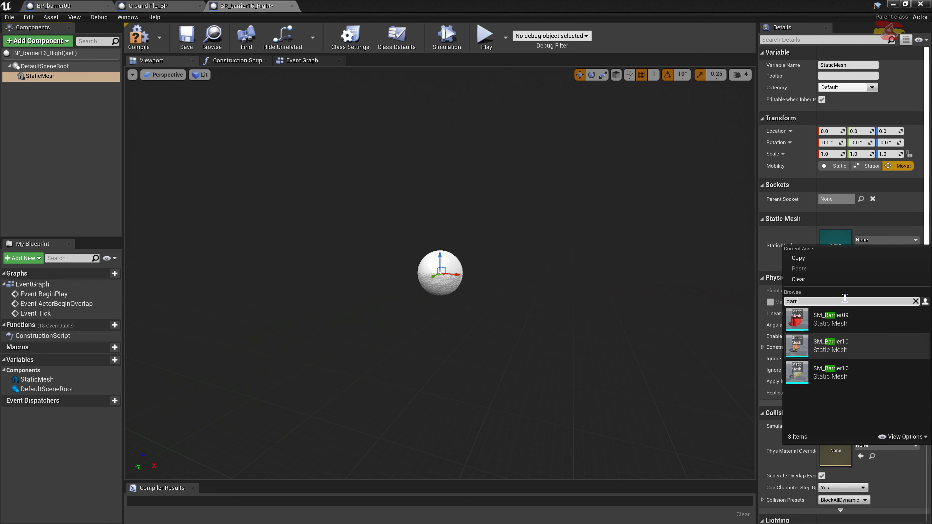
click(828, 378)
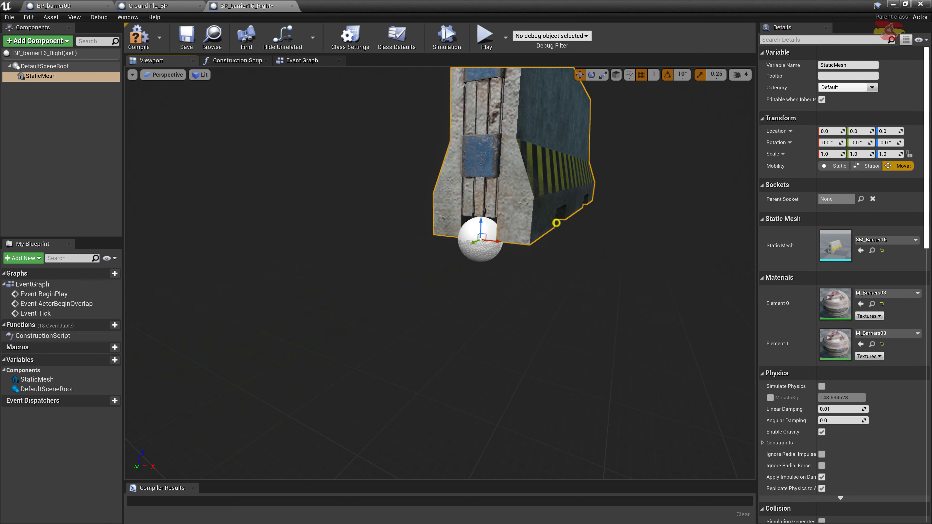
Move the barrier mesh along Y to 74 and compile BP_barrier16_Right.
drag(559, 228, 555, 221)
drag(324, 346, 277, 380)
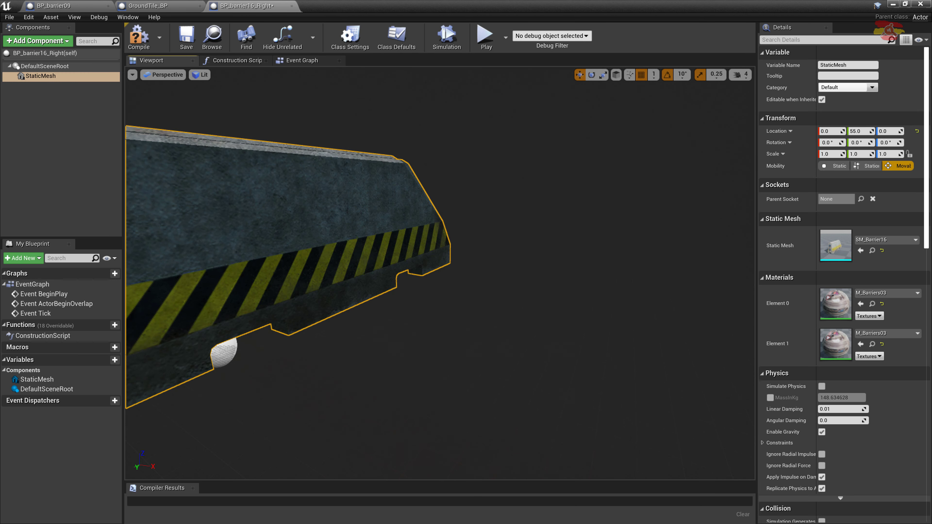
drag(301, 279, 300, 279)
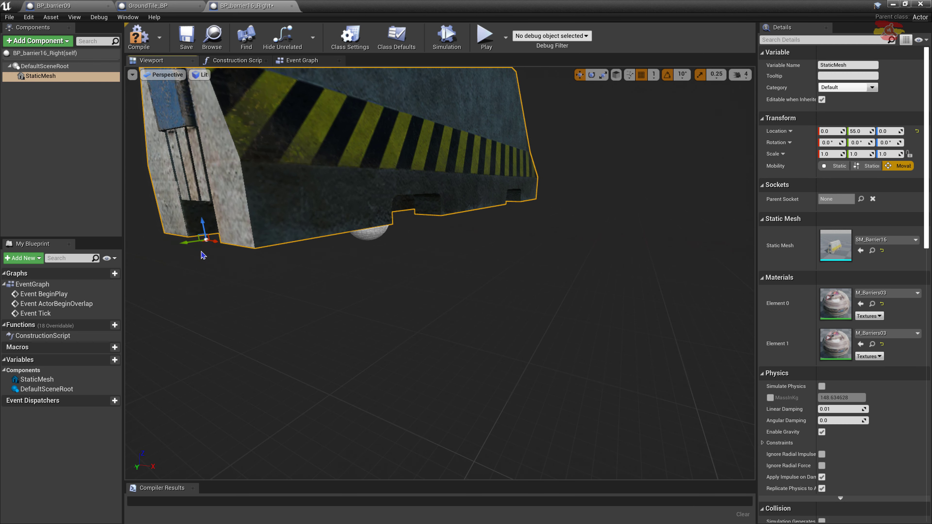
drag(187, 241, 128, 273)
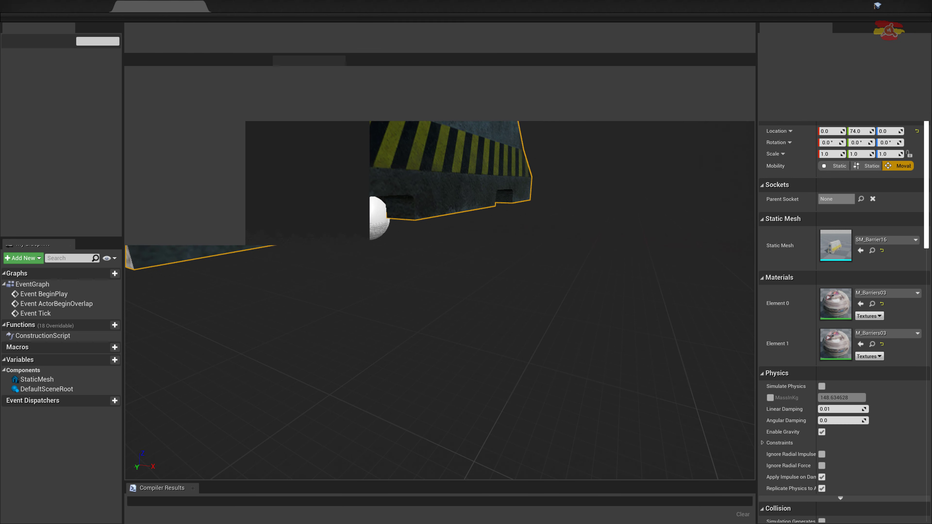
click(138, 37)
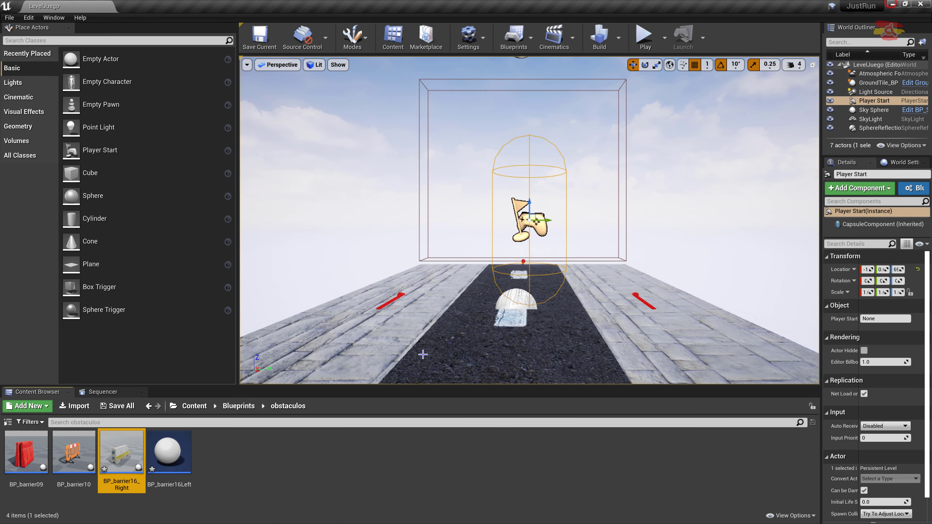
Add a Static Mesh component to BP_barrier16Left.
double_click(170, 448)
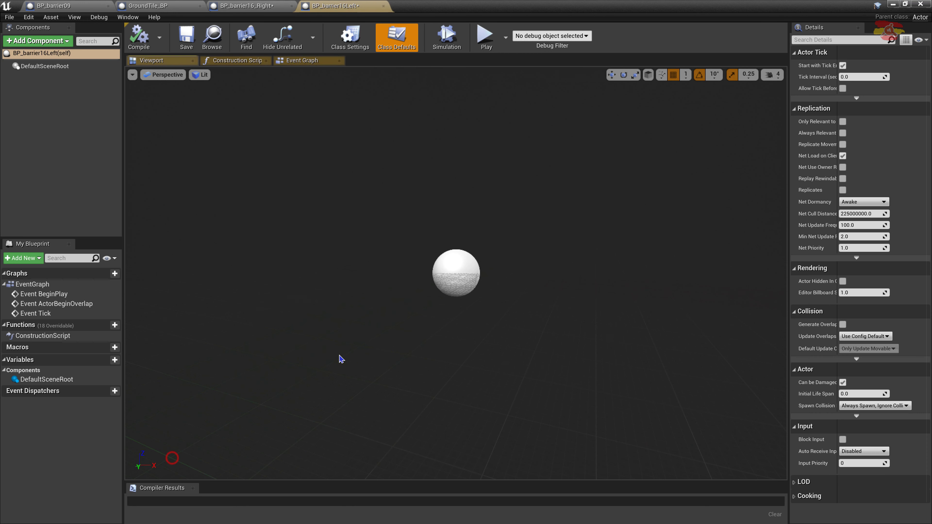
click(37, 41)
click(34, 172)
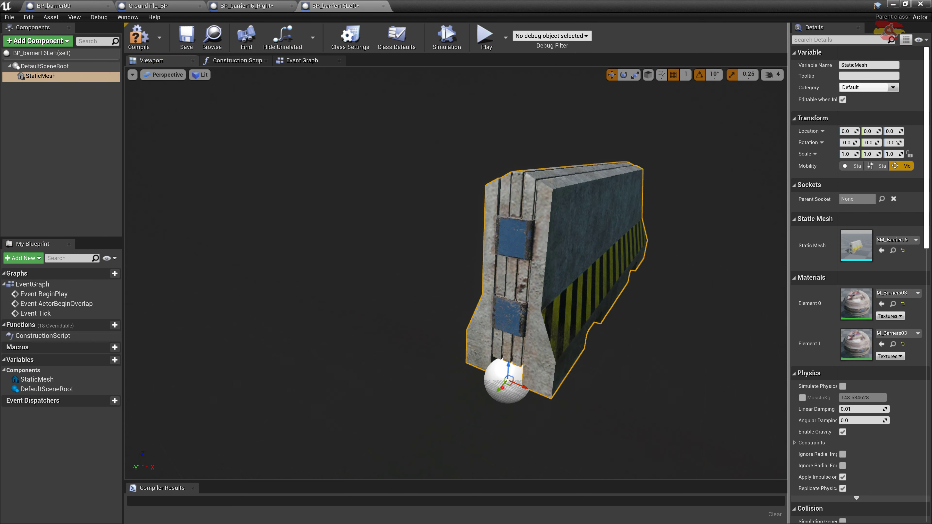
drag(503, 388, 501, 387)
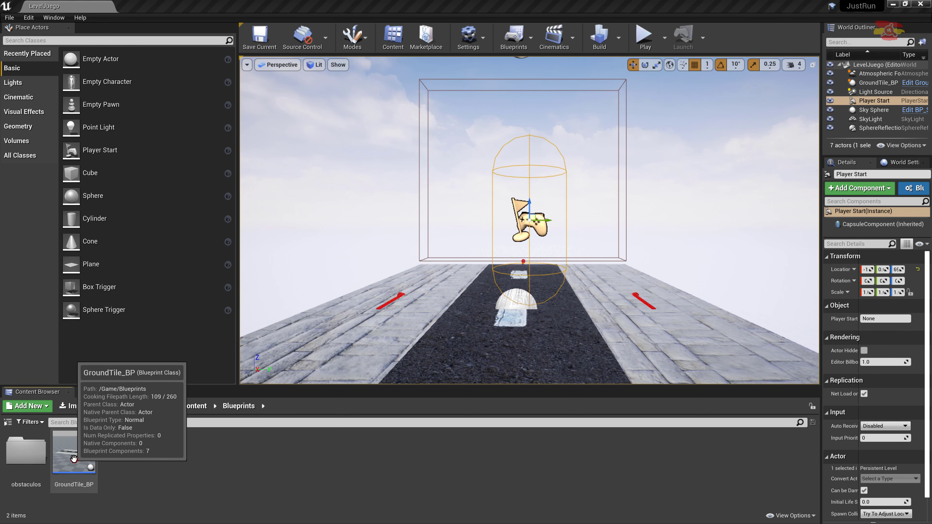
In GroundTile_BP, wire Lane0's switch output 3 to a SpawnActor node spawning BP_barrier16Left.
double_click(76, 460)
right_drag(387, 381, 540, 370)
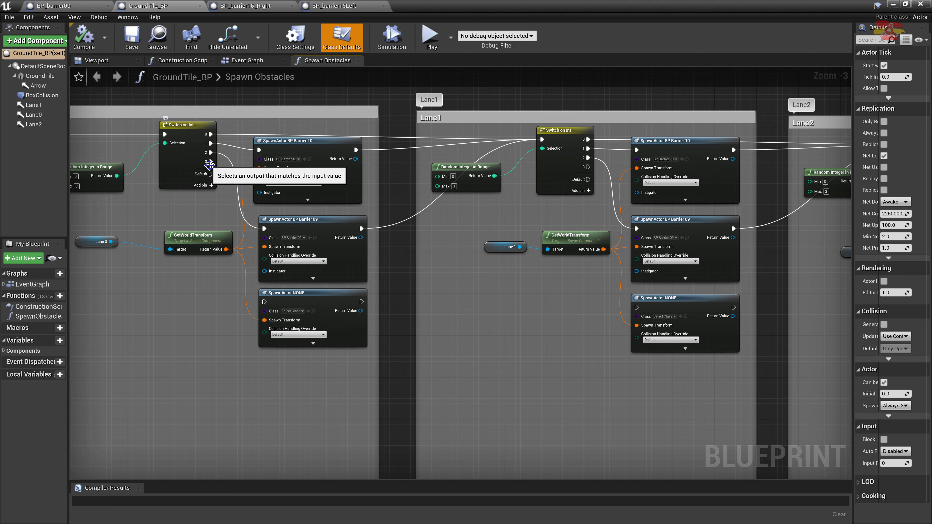
drag(210, 162, 252, 306)
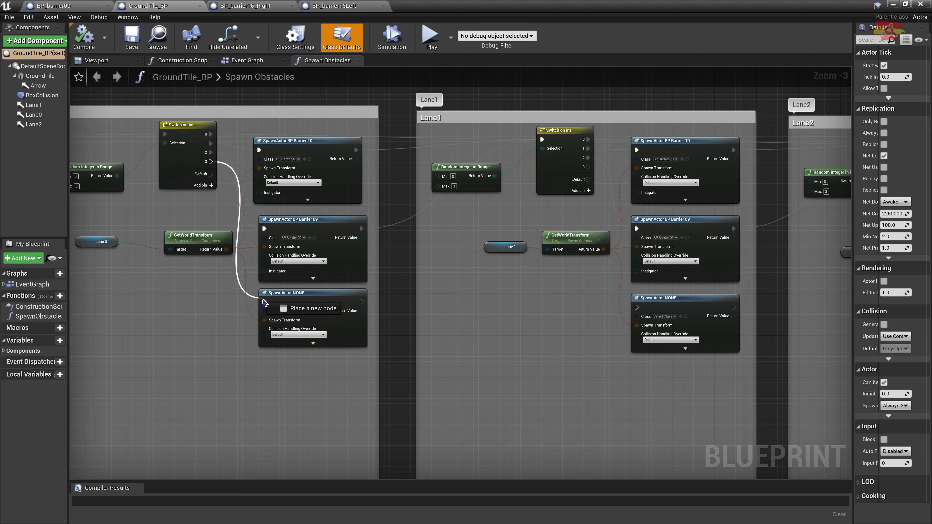
drag(252, 307, 264, 301)
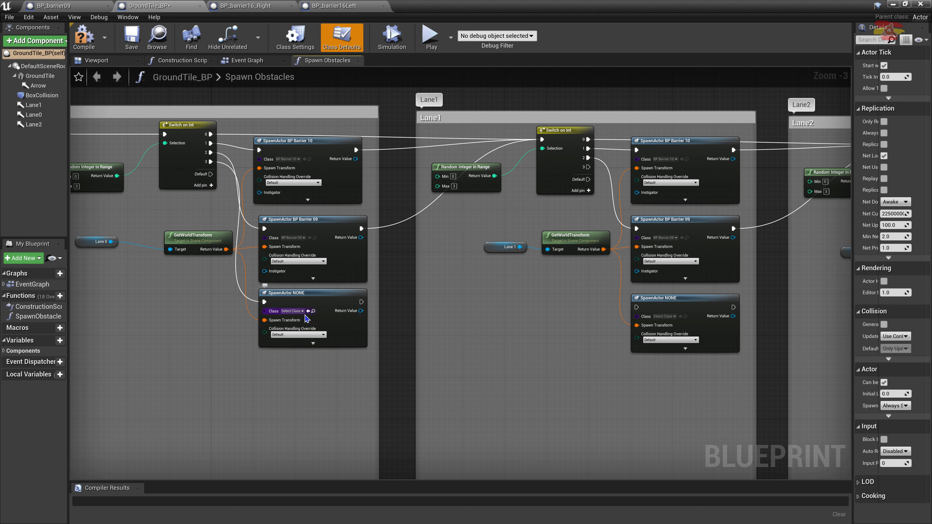
click(302, 312)
text(barri)
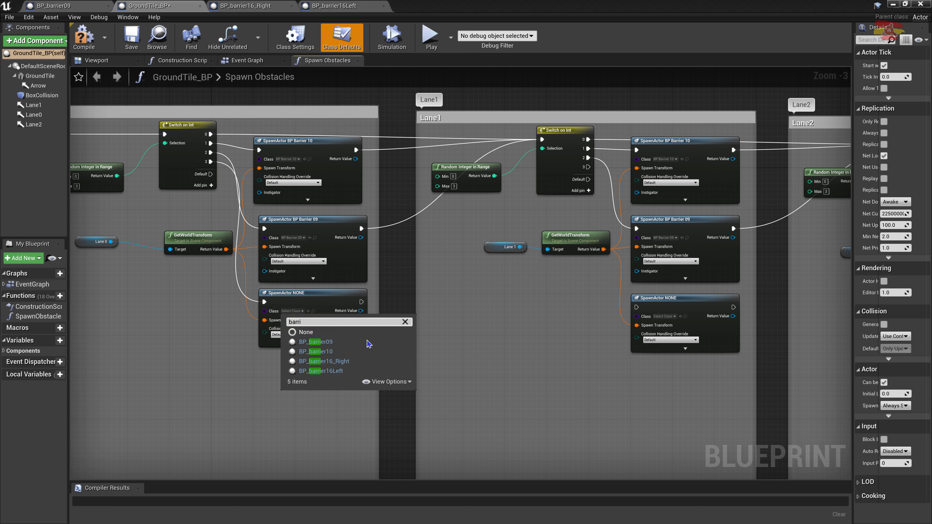
click(321, 371)
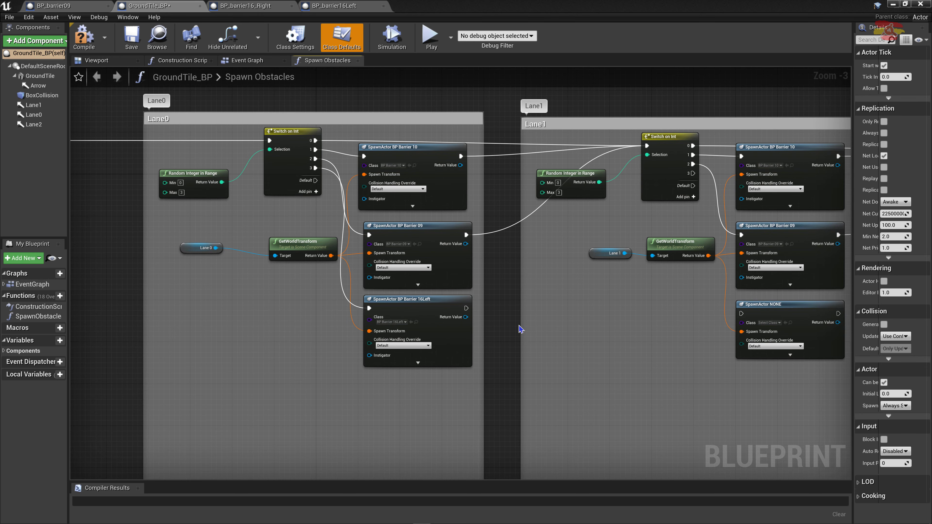
Wire Lane2's switch output 3 to a SpawnActor node spawning BP_barrier16_Right.
right_drag(513, 330, 309, 297)
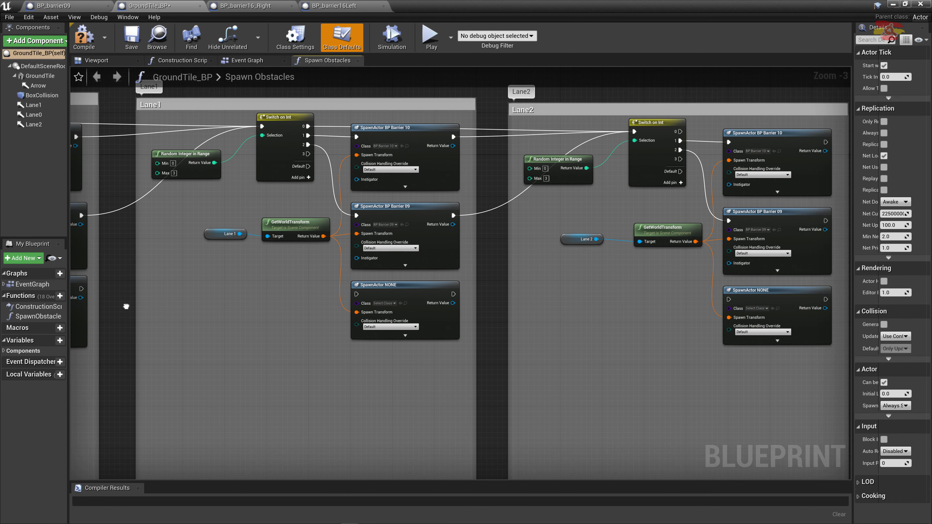
right_drag(309, 297, 106, 312)
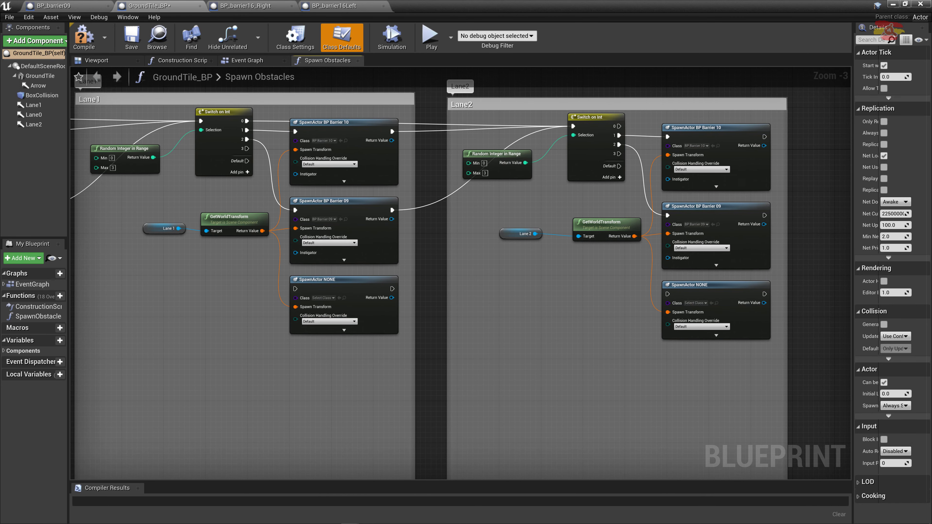
right_drag(468, 322, 432, 333)
mouse_move(581, 164)
mouse_down()
mouse_move(616, 322)
mouse_move(630, 304)
mouse_up()
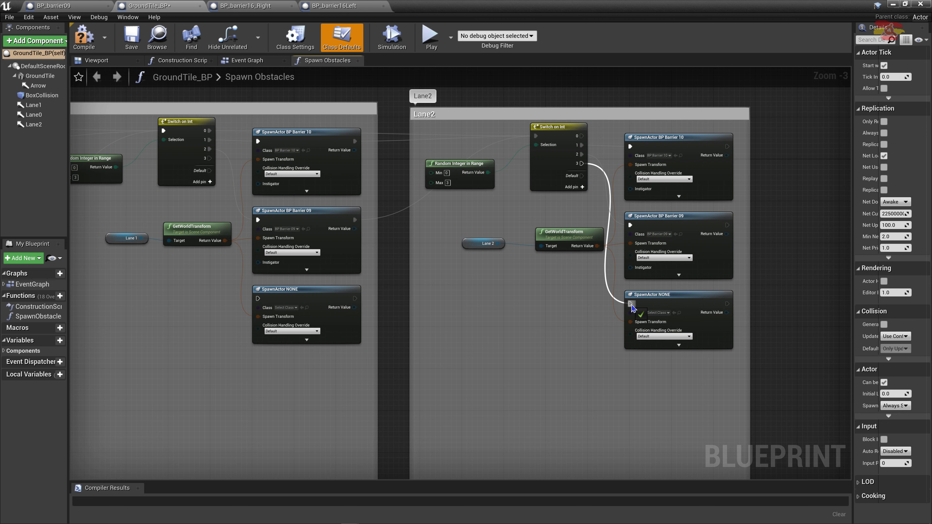
click(667, 314)
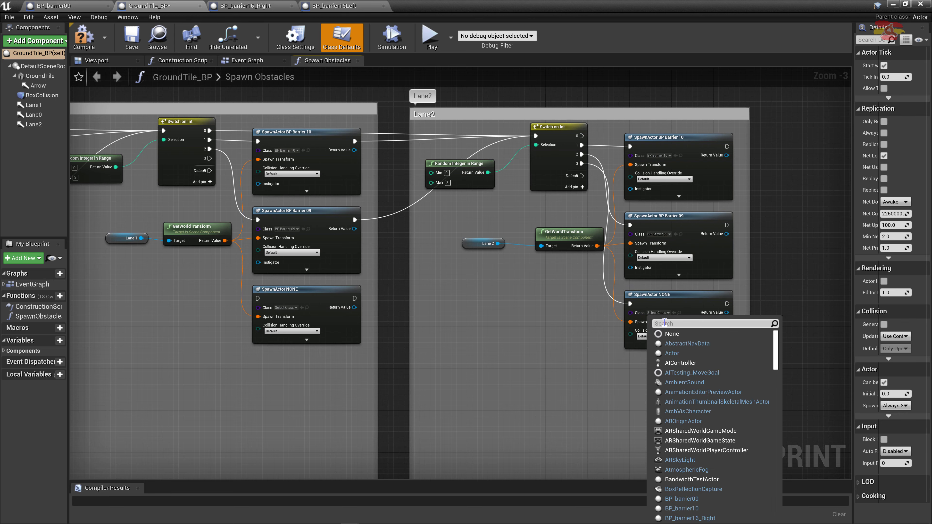
text(bp)
click(696, 360)
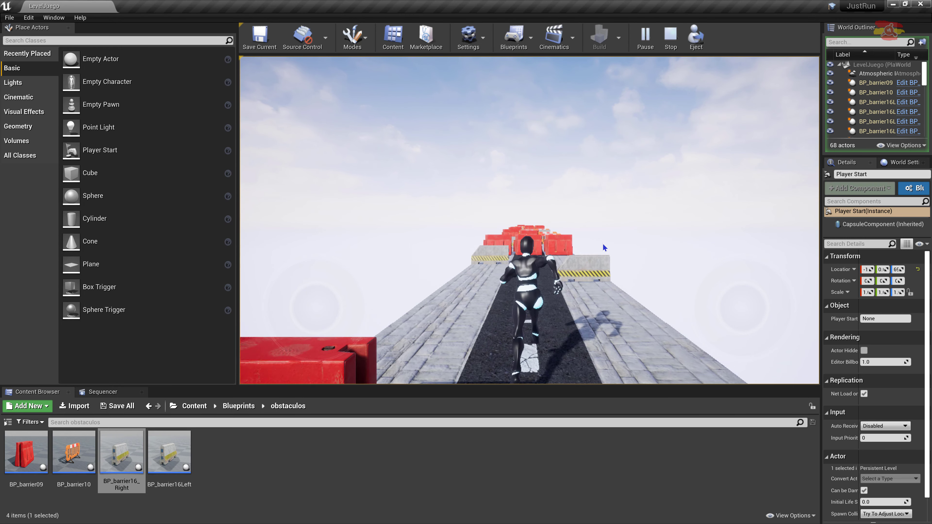
Run along the track, jumping over four sets of barriers and steering right.
key(space)
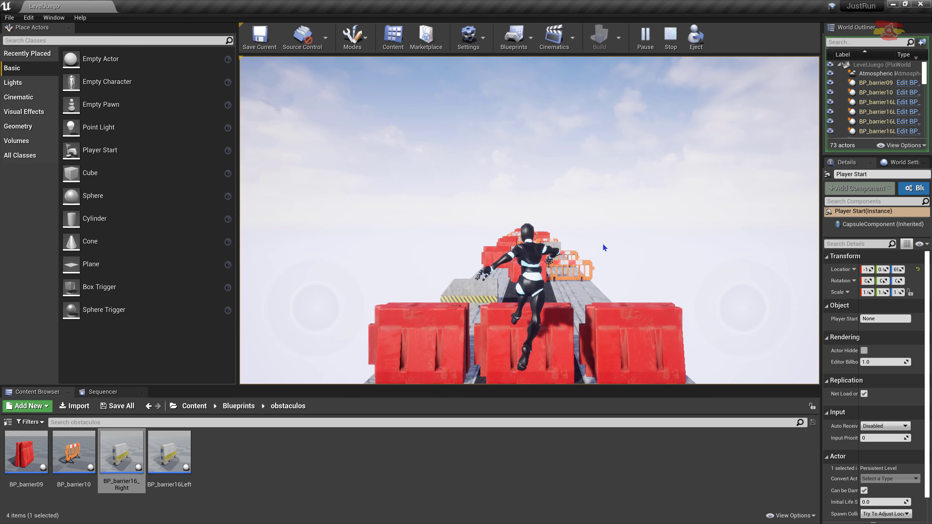
key(space)
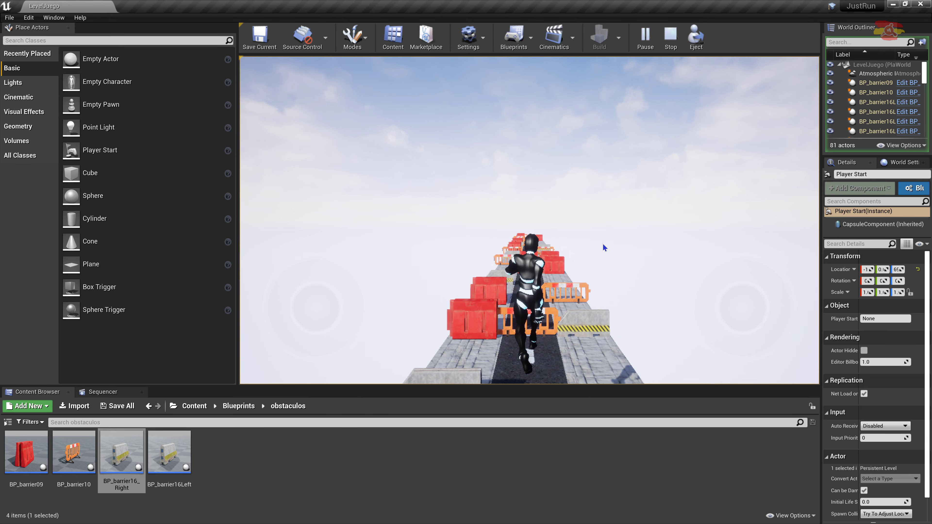
key(space)
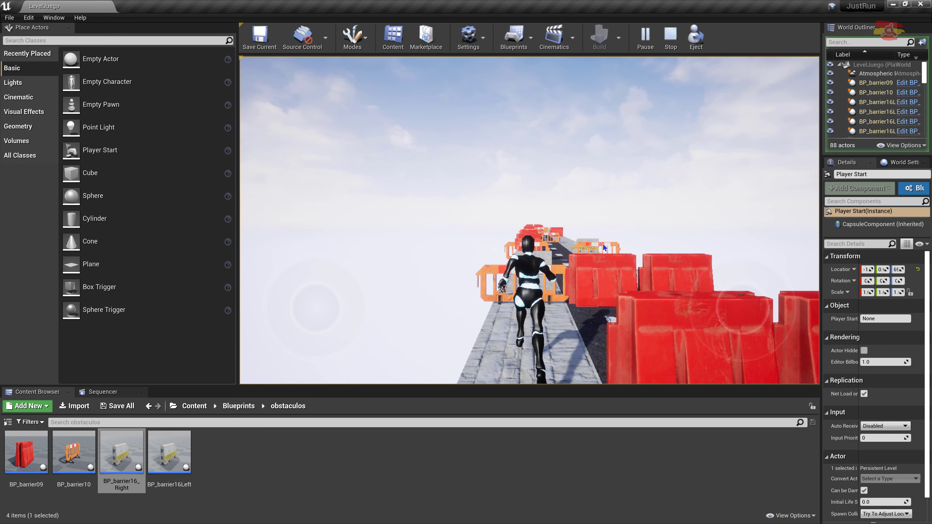
key(space)
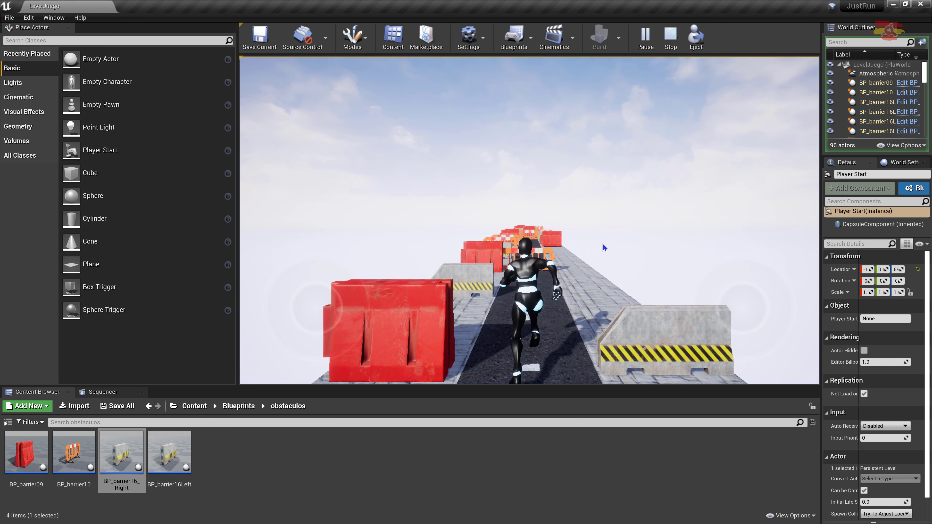
key(Right)
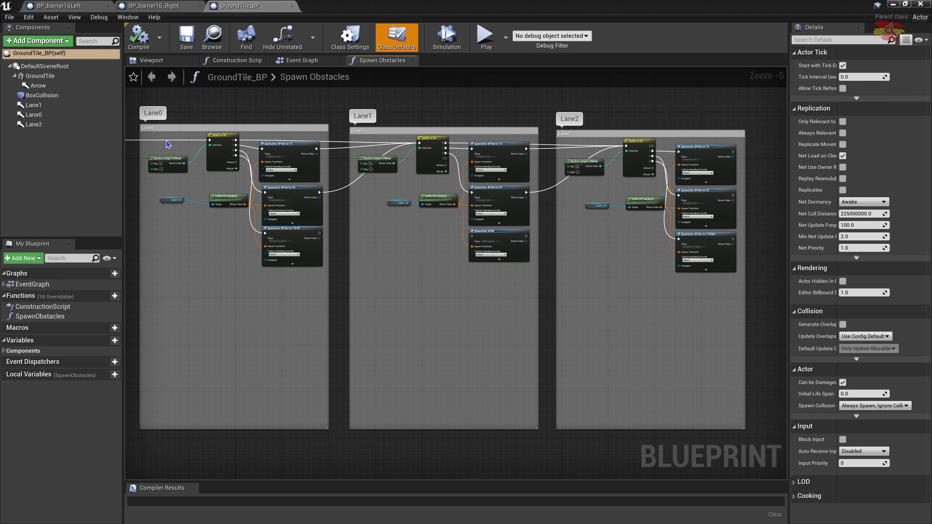
Delete Lane0's Switch on Int and Random Integer in Range nodes.
scroll(188, 141, up, 1)
scroll(188, 140, up, 2)
scroll(187, 140, up, 2)
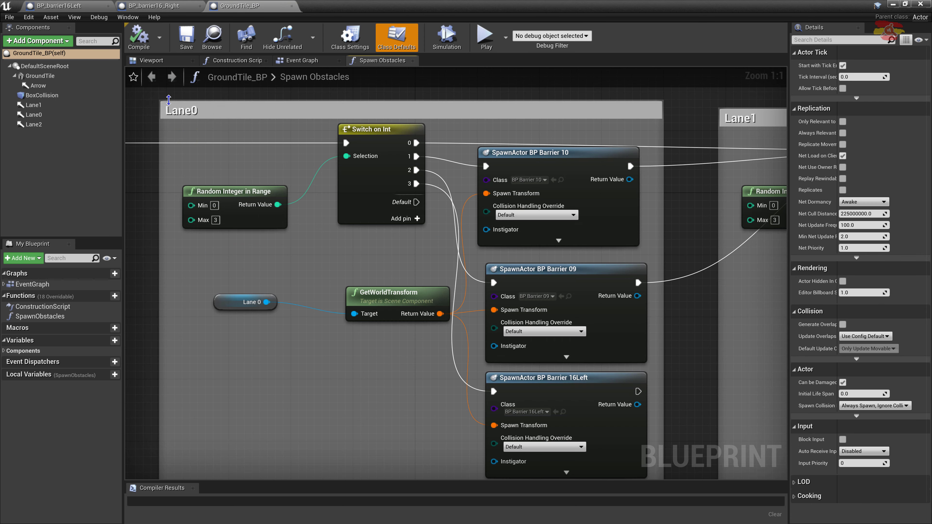
drag(178, 124, 451, 251)
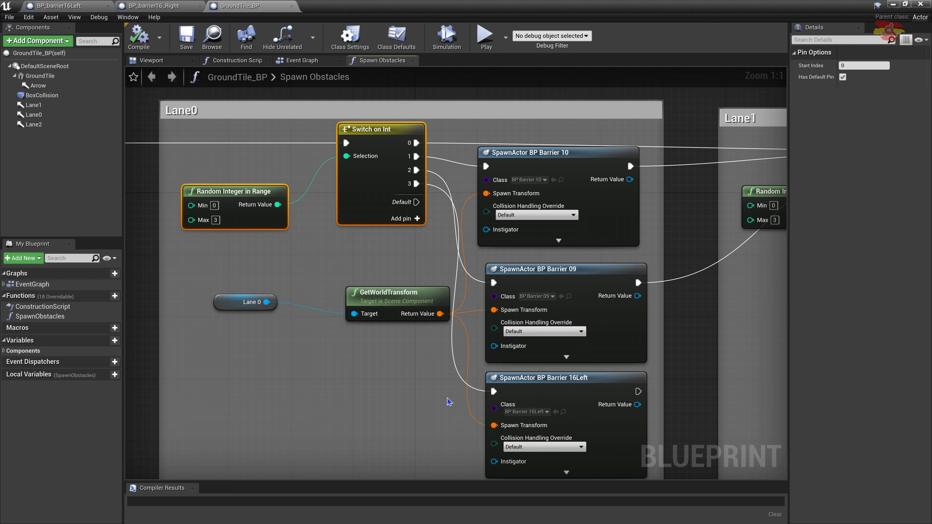
scroll(448, 401, down, 1)
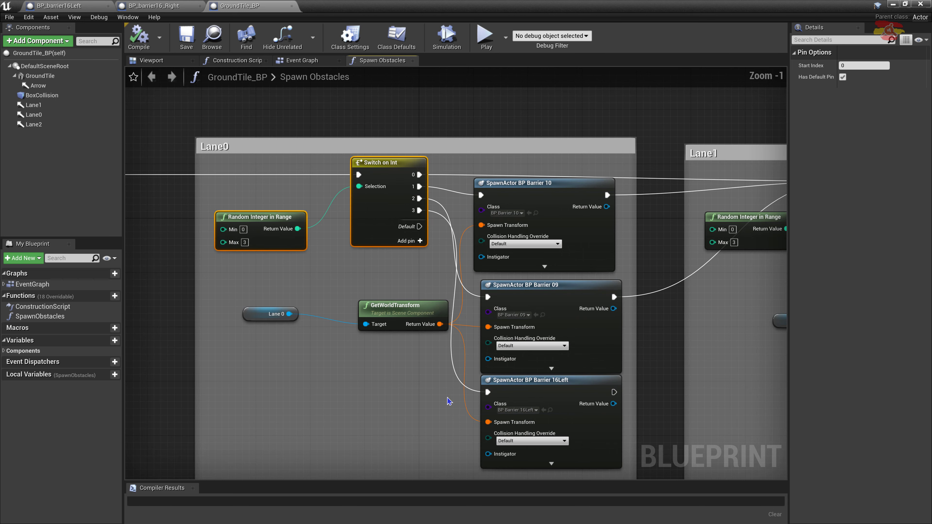
scroll(448, 400, down, 1)
scroll(448, 400, down, 1)
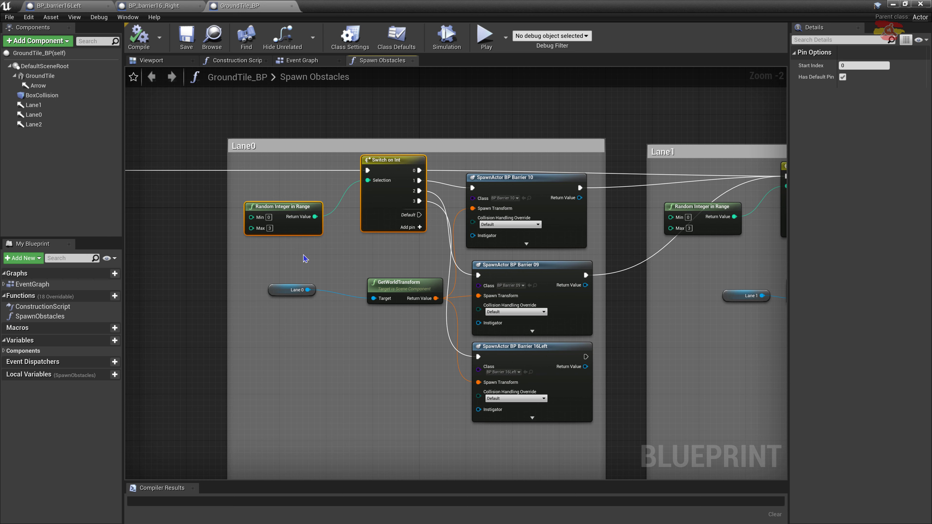
click(242, 259)
click(437, 152)
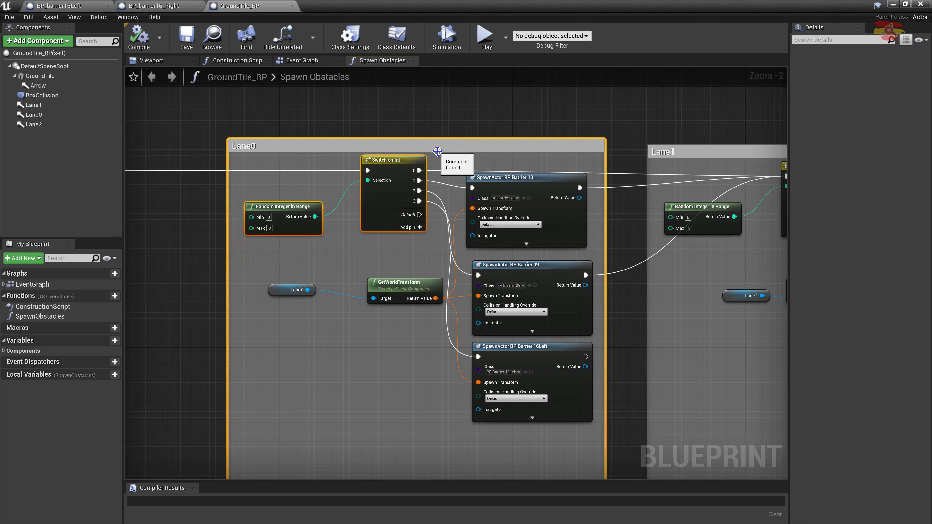
click(327, 262)
click(242, 249)
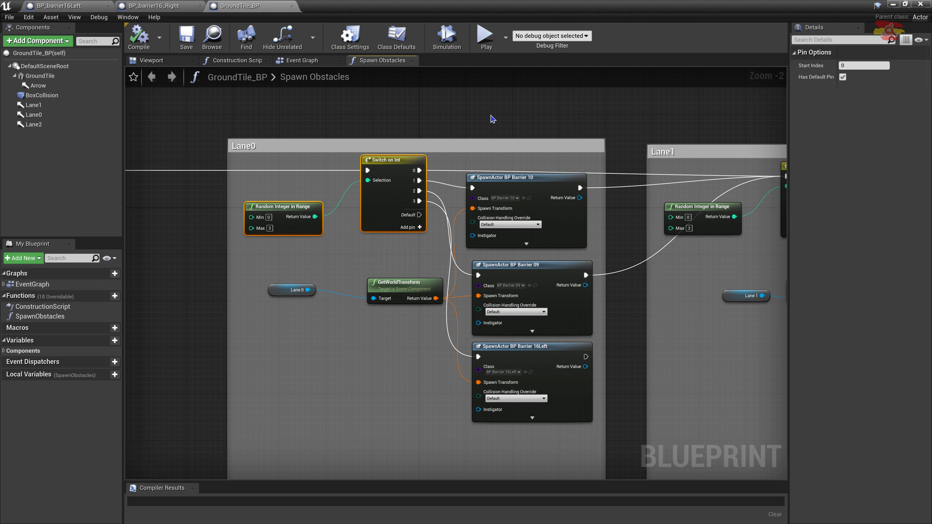
key(Delete)
Select all the nodes inside the Lane1 comment box.
right_drag(491, 118, 271, 121)
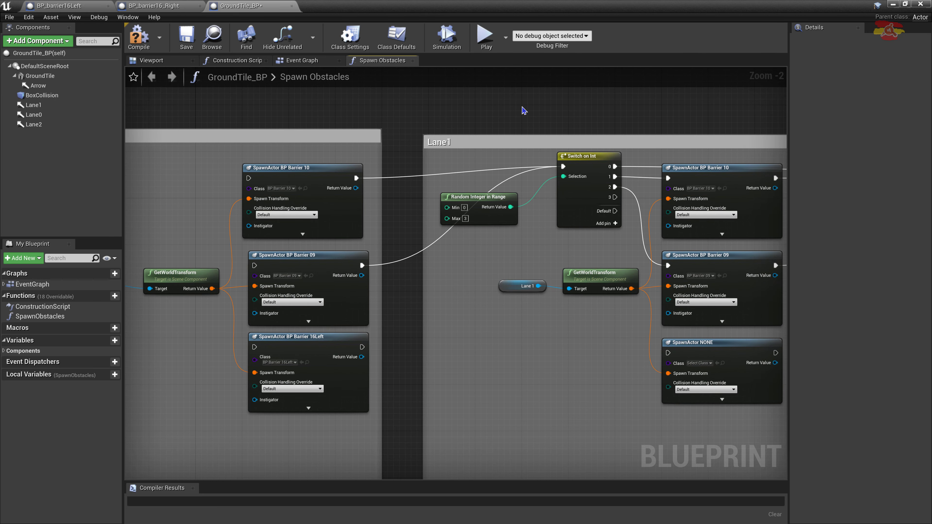
scroll(521, 110, down, 1)
scroll(670, 132, down, 1)
right_drag(671, 132, 479, 133)
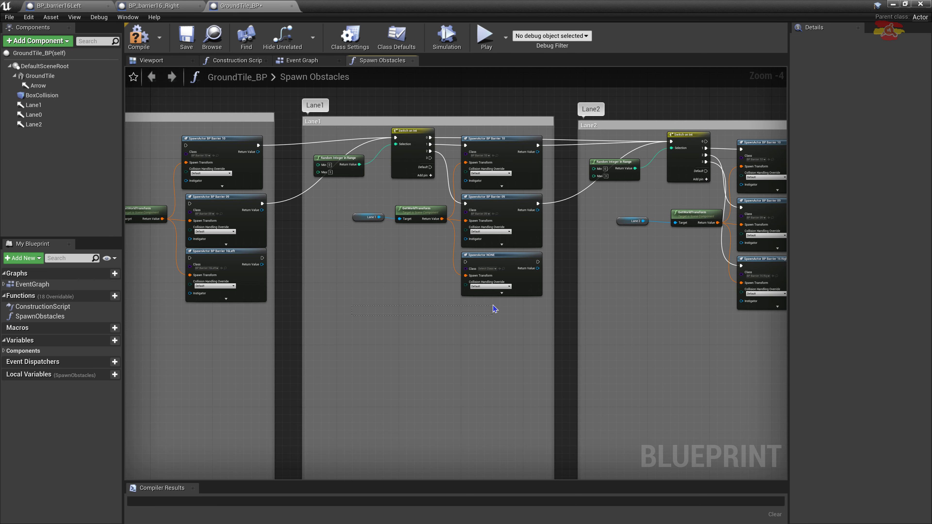
drag(351, 315, 536, 141)
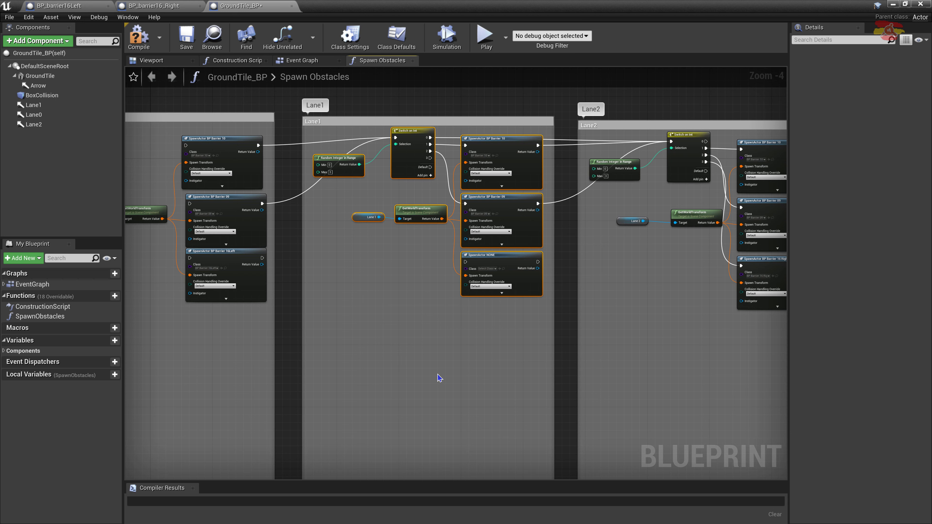
Delete every node in the Lane1 and Lane2 comment boxes.
key(Delete)
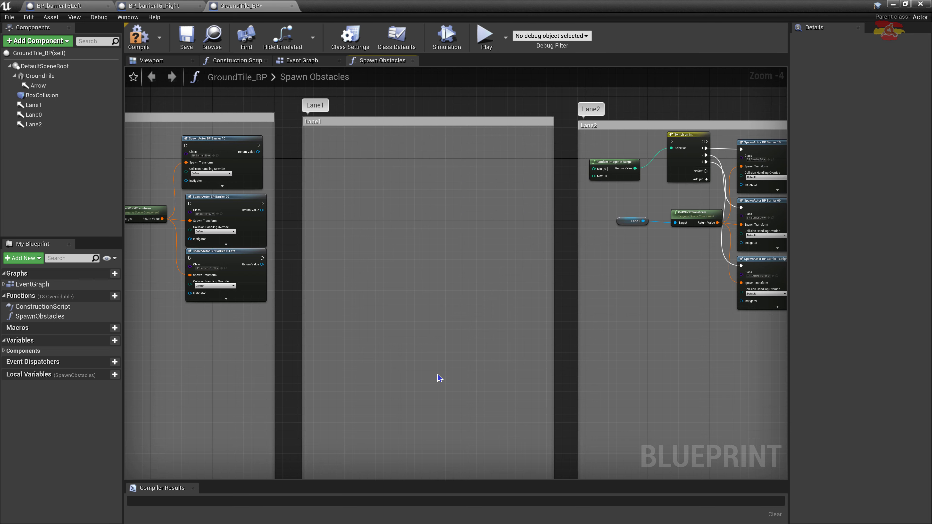
right_drag(713, 293, 595, 269)
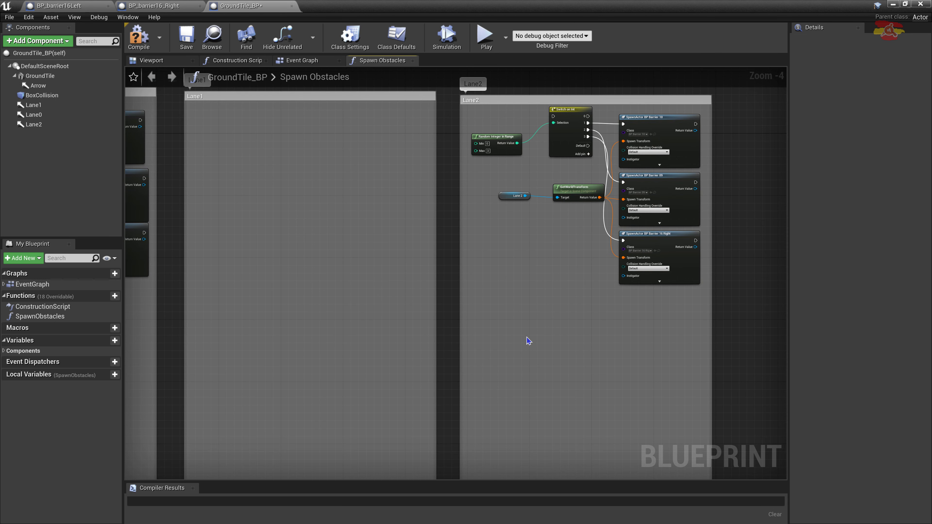
right_drag(487, 329, 567, 325)
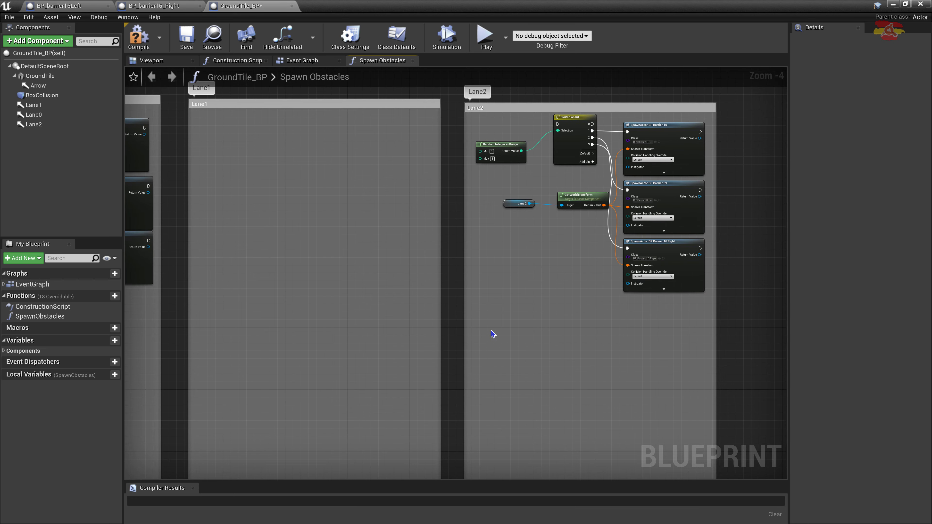
drag(567, 325, 705, 124)
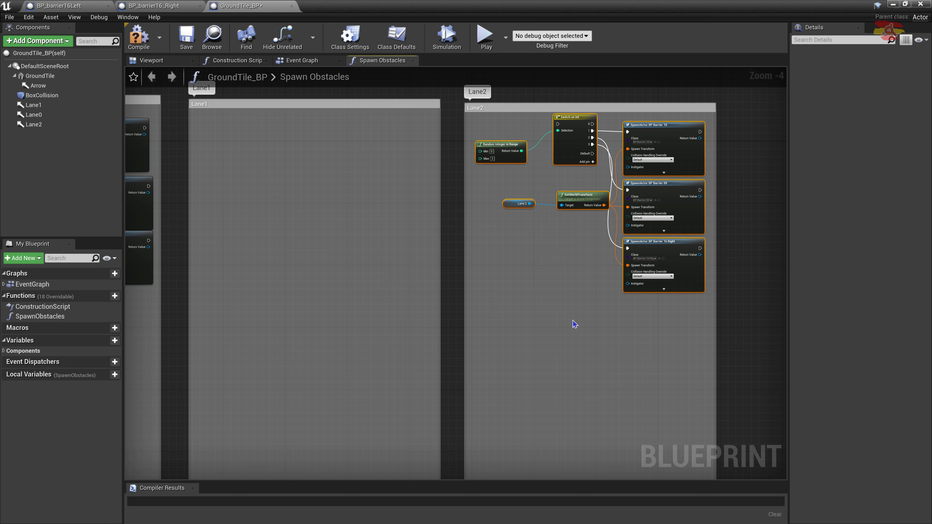
key(Delete)
Pull a new execution wire from the Spawn Obstacles entry node.
scroll(506, 237, down, 2)
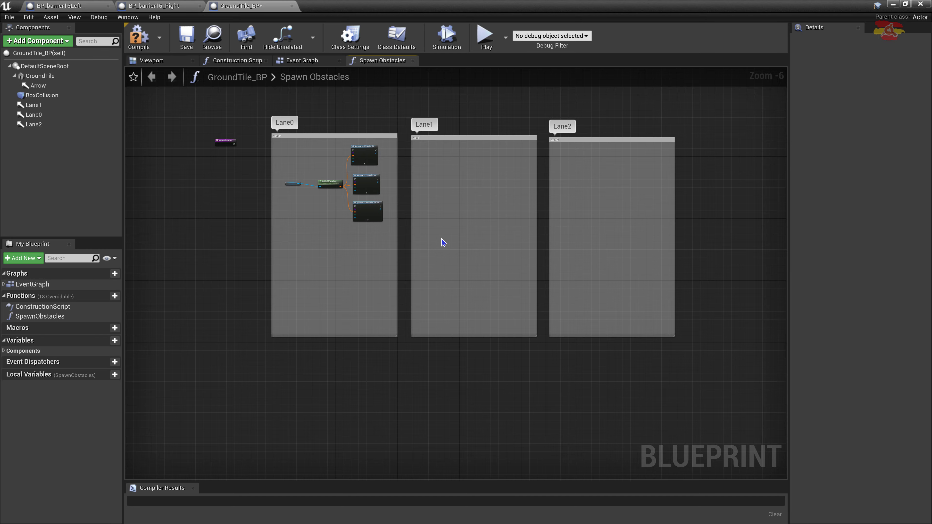
right_drag(437, 219, 436, 255)
scroll(435, 255, up, 1)
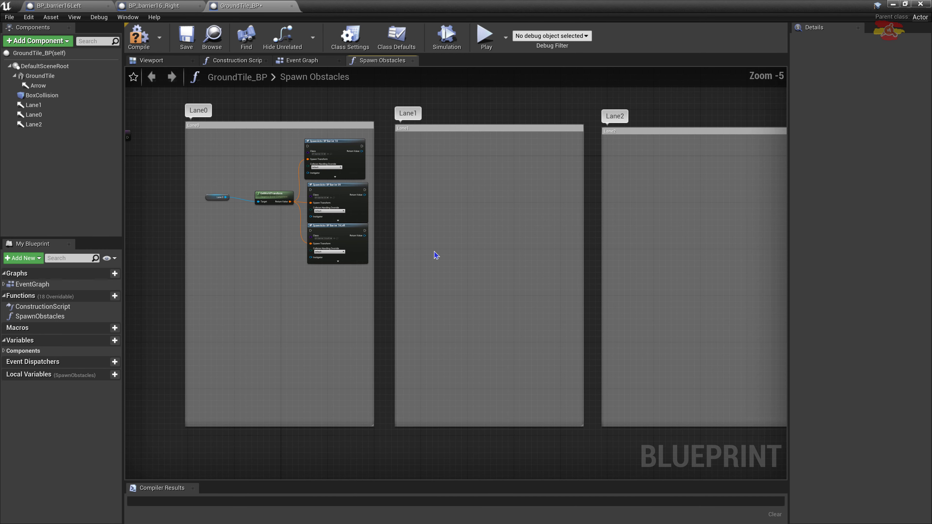
scroll(435, 255, up, 2)
drag(187, 155, 318, 158)
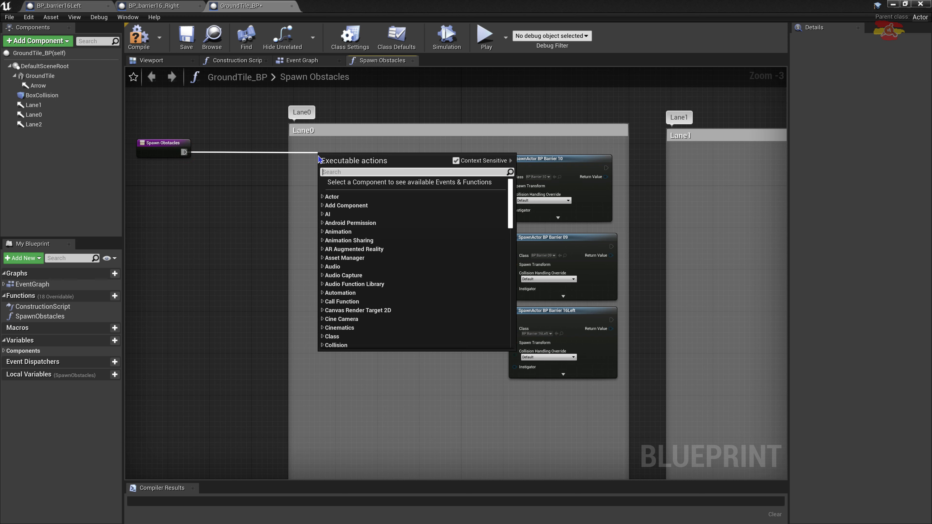
Chain two Branch nodes, the second on False, its True spawning BP Barrier 10.
text(branch)
key(Return)
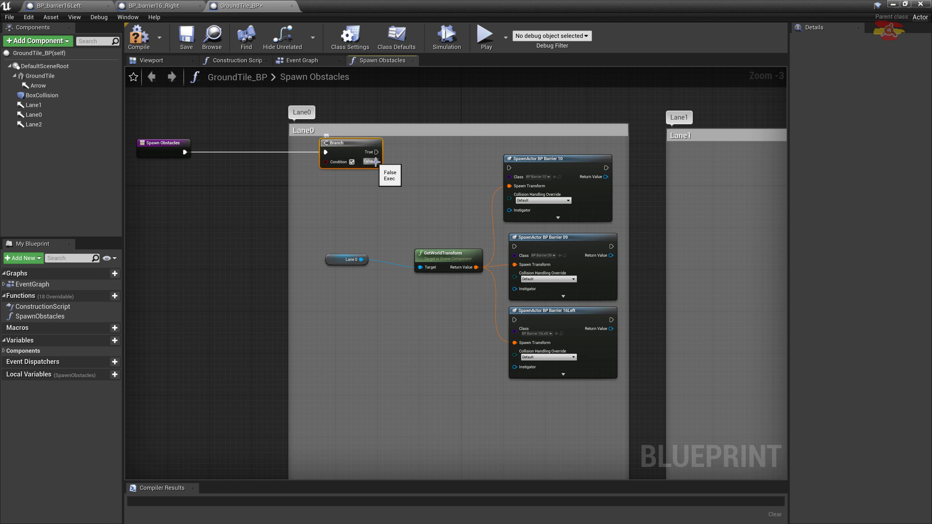
drag(375, 162, 392, 187)
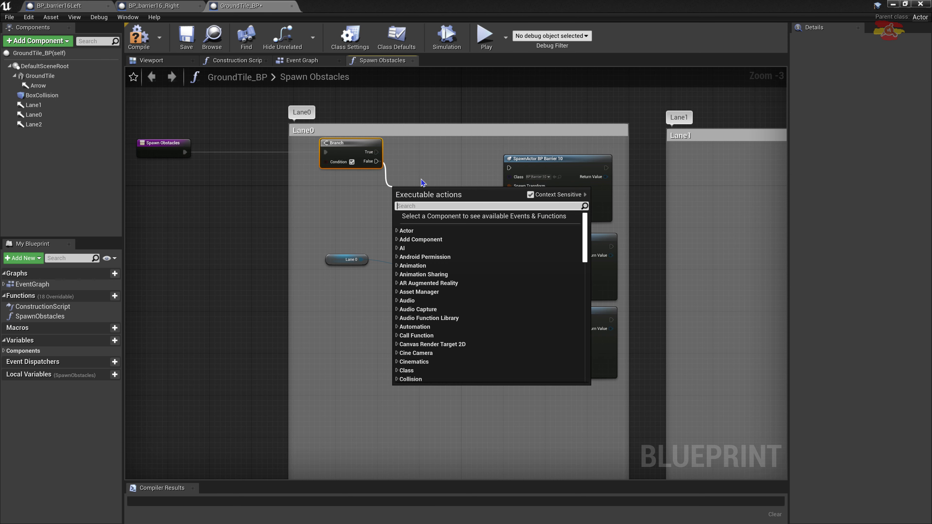
text(br)
key(Return)
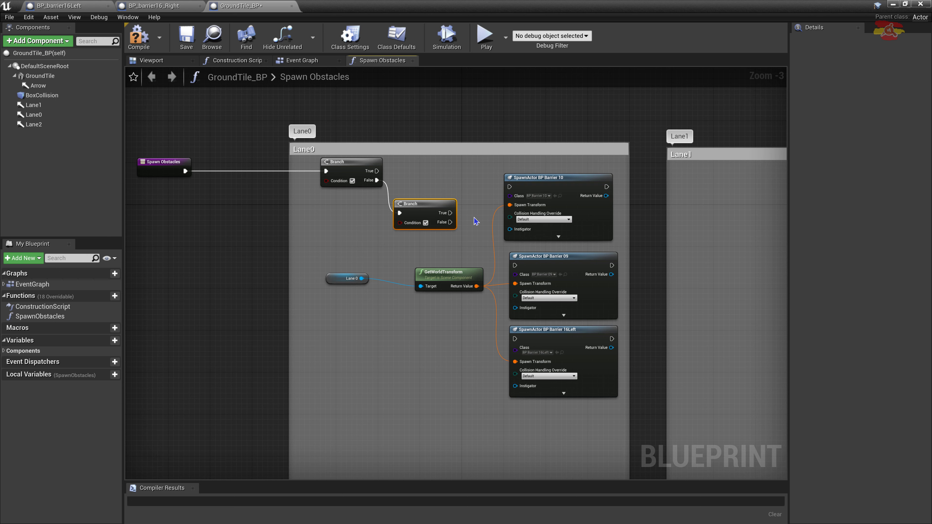
drag(450, 213, 512, 194)
click(352, 279)
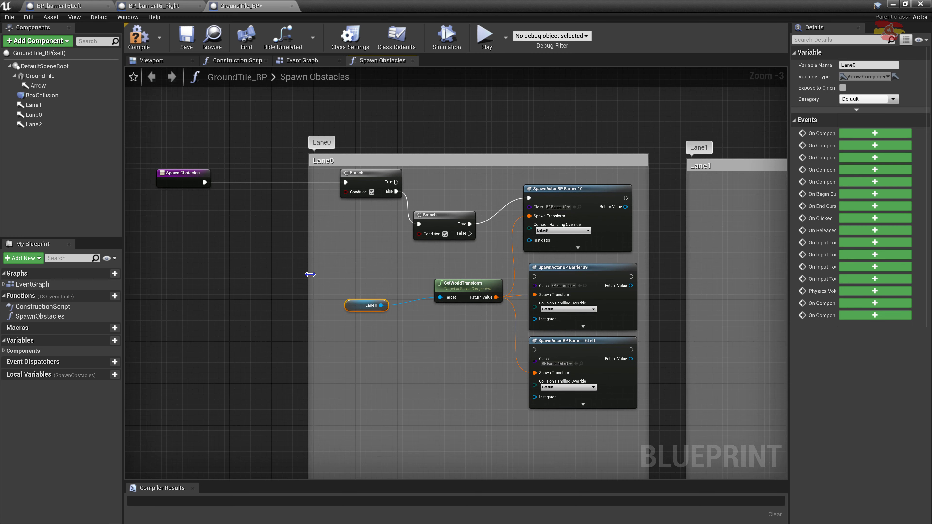
drag(310, 274, 250, 275)
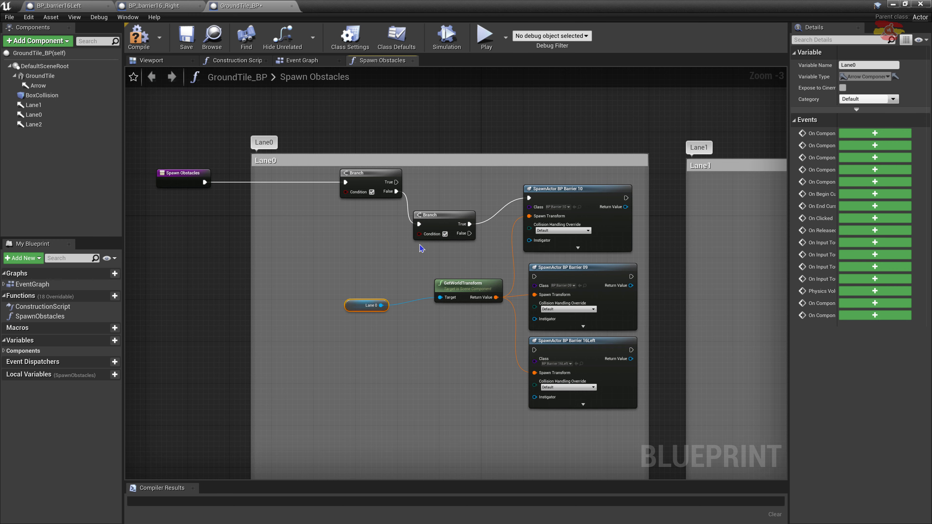
Add an InRange (float) node driving the second Branch's Condition.
right_click(360, 248)
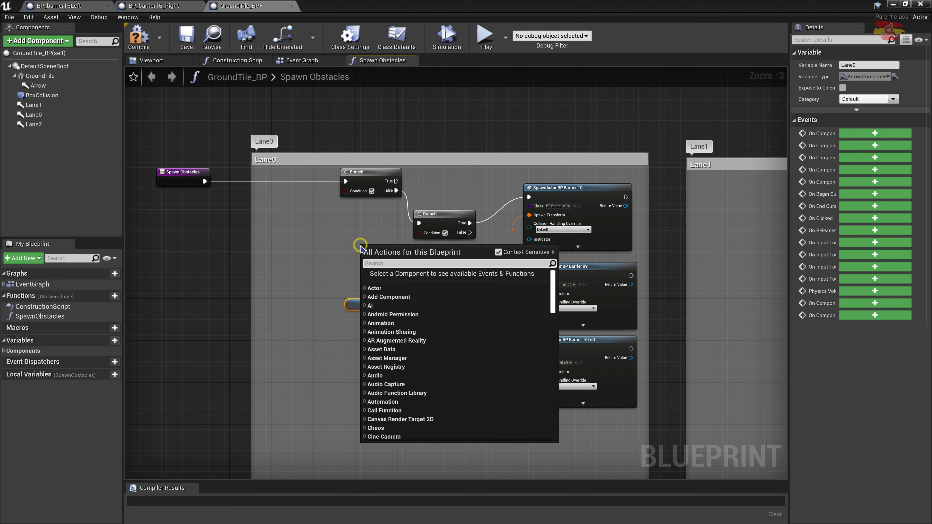
text(inrange)
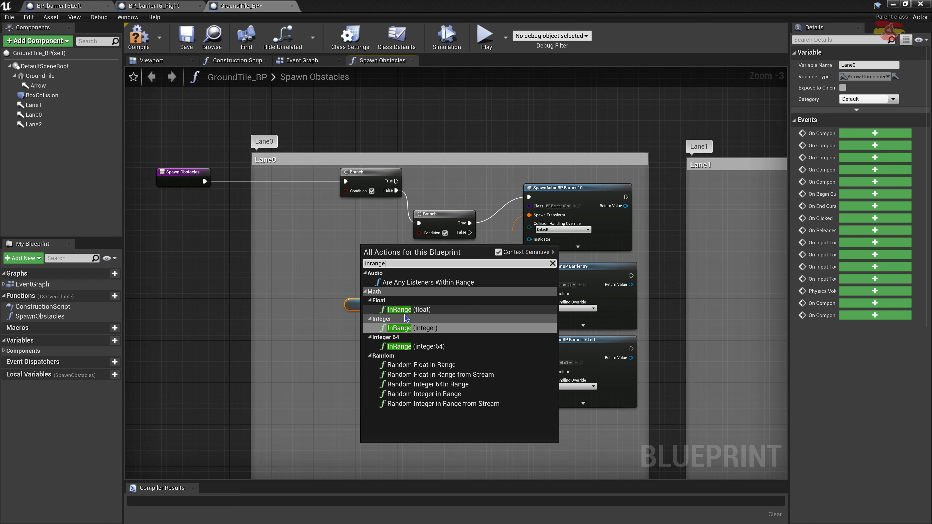
click(406, 314)
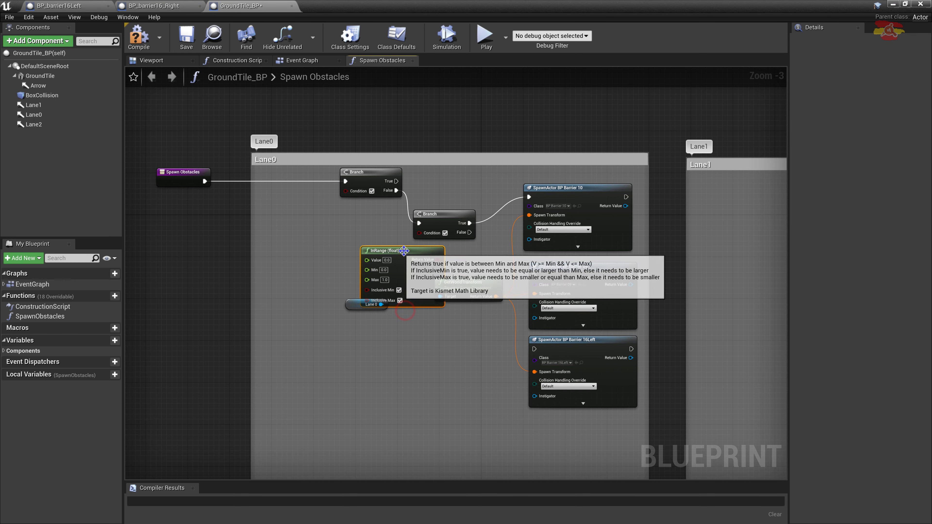
mouse_move(410, 252)
mouse_down()
mouse_move(344, 221)
mouse_move(402, 251)
mouse_move(419, 235)
mouse_up()
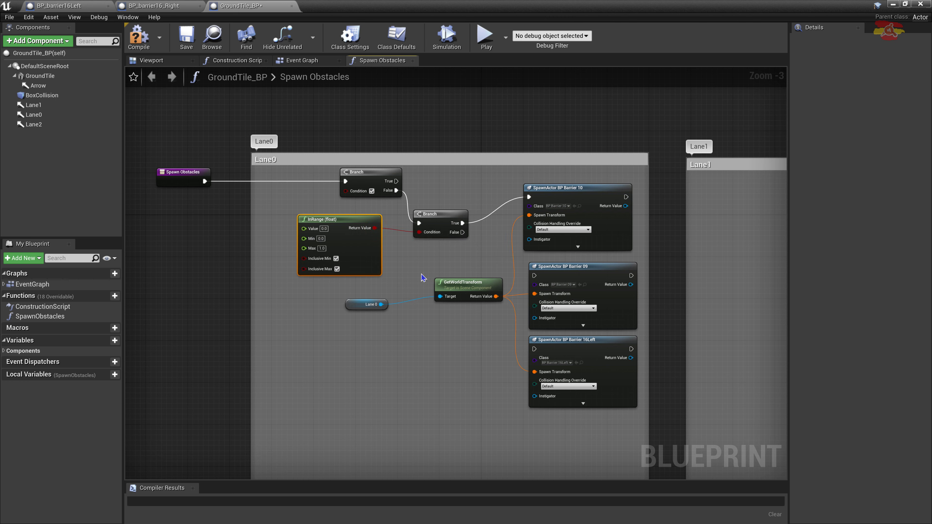
drag(365, 218, 378, 223)
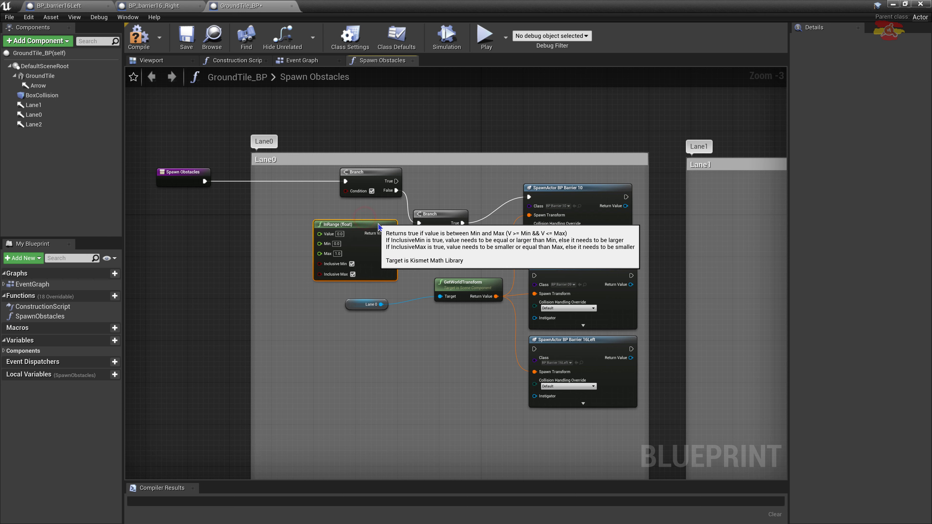
drag(251, 342, 220, 343)
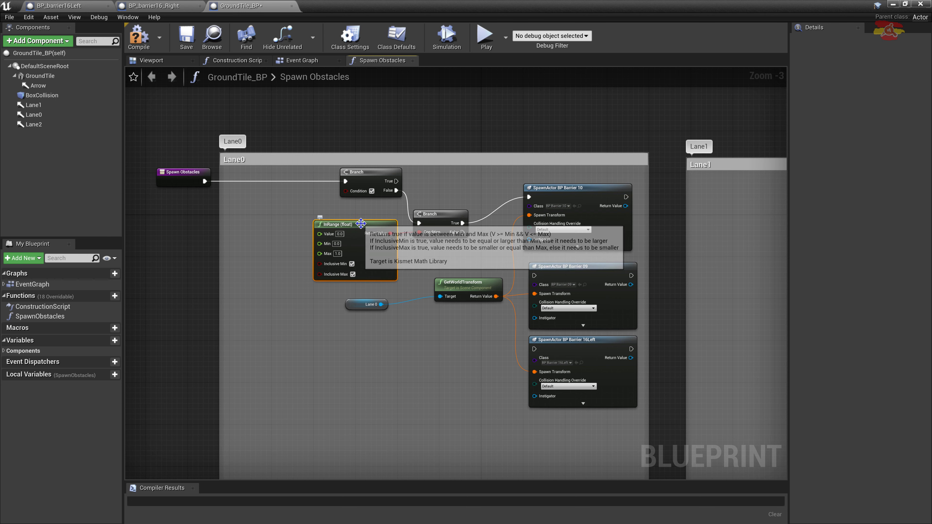
drag(361, 225, 367, 220)
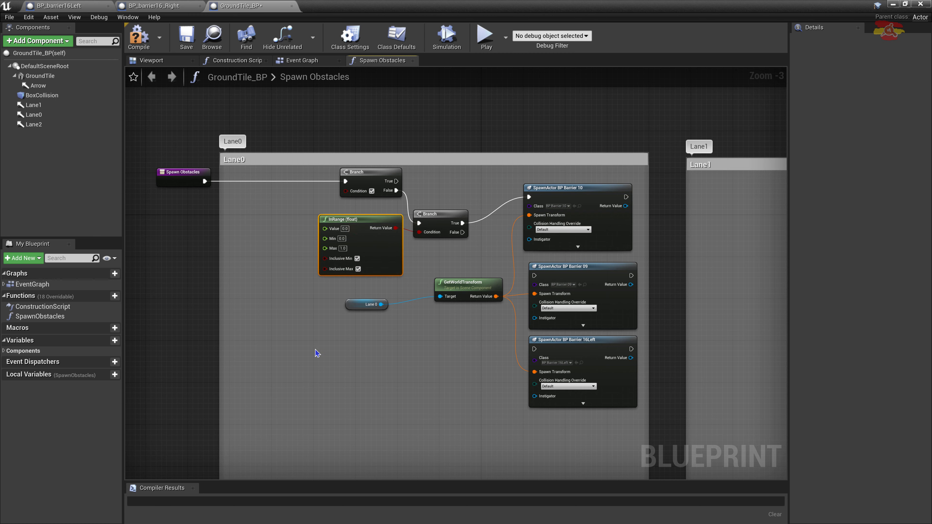
Feed a Random Float in Range with Max 1.0 into InRange's Value.
right_click(267, 251)
text(random)
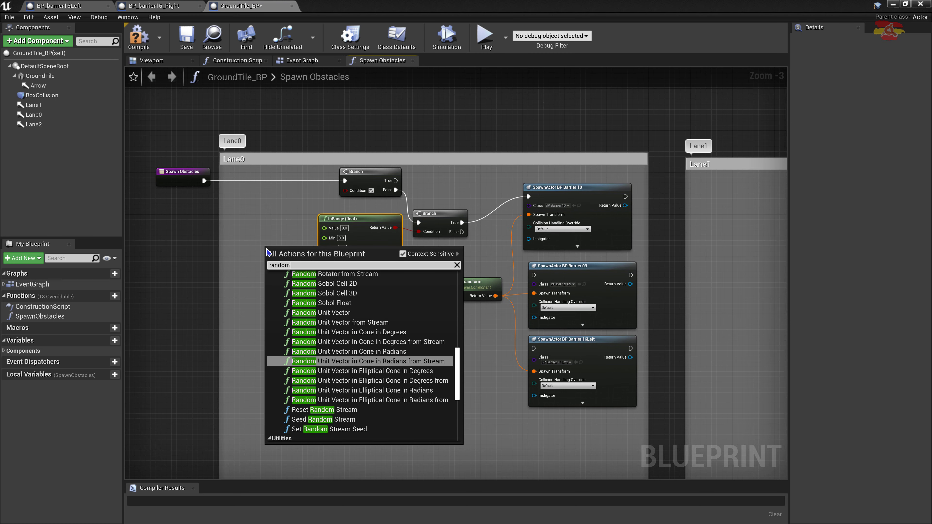
text( float)
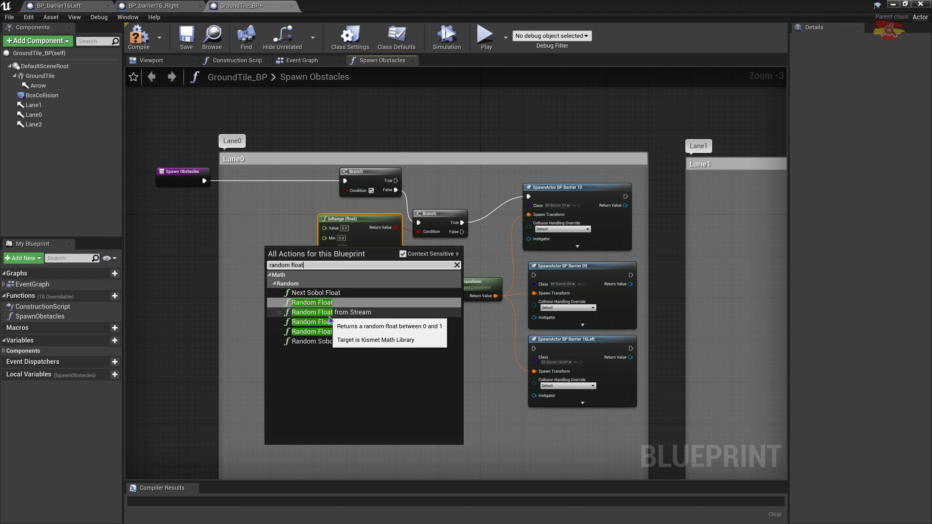
click(332, 322)
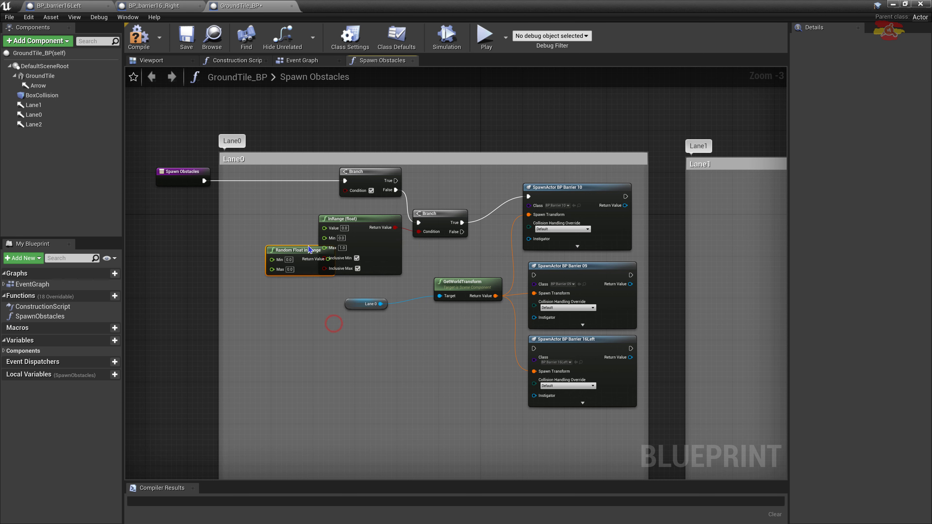
drag(297, 259, 324, 228)
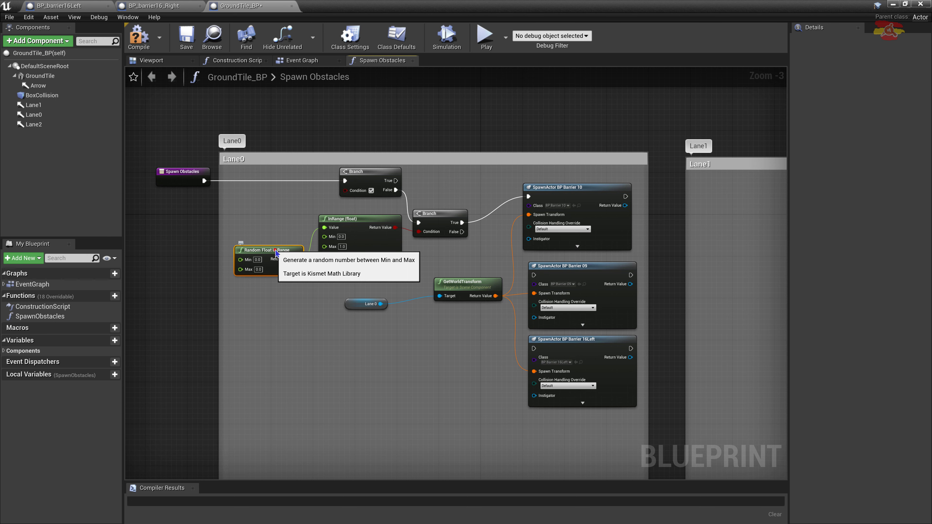
drag(281, 256, 275, 251)
click(251, 264)
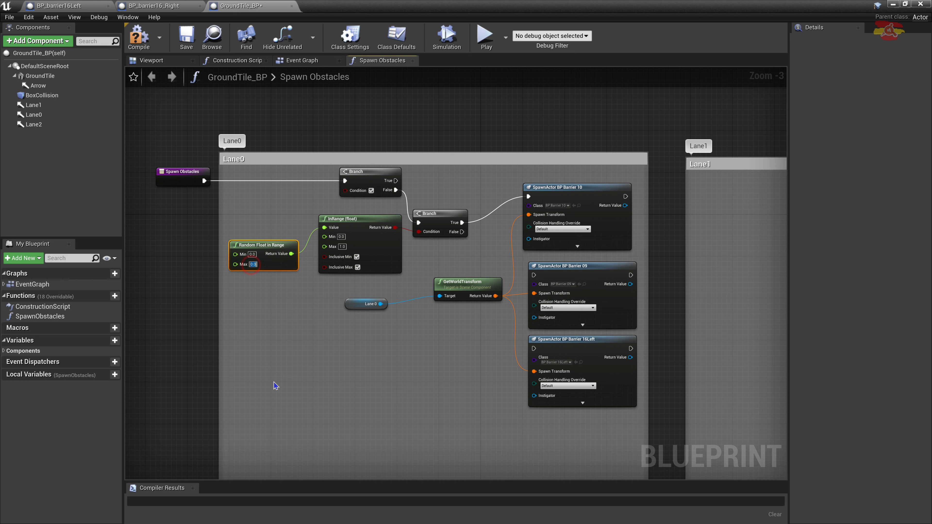
text(1)
key(Return)
click(293, 286)
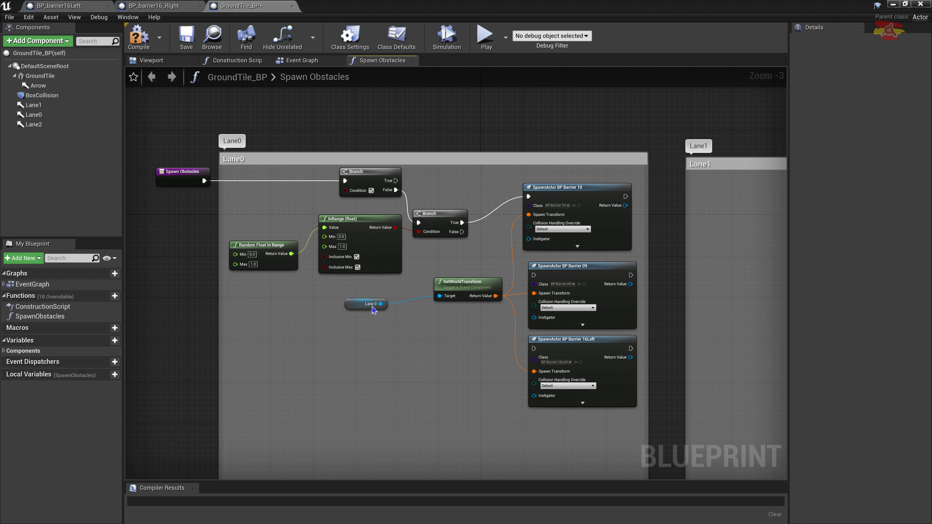
Move Lane 0 and GetWorldTransform lower and paste duplicate InRange nodes.
drag(337, 288, 440, 304)
drag(464, 286, 455, 433)
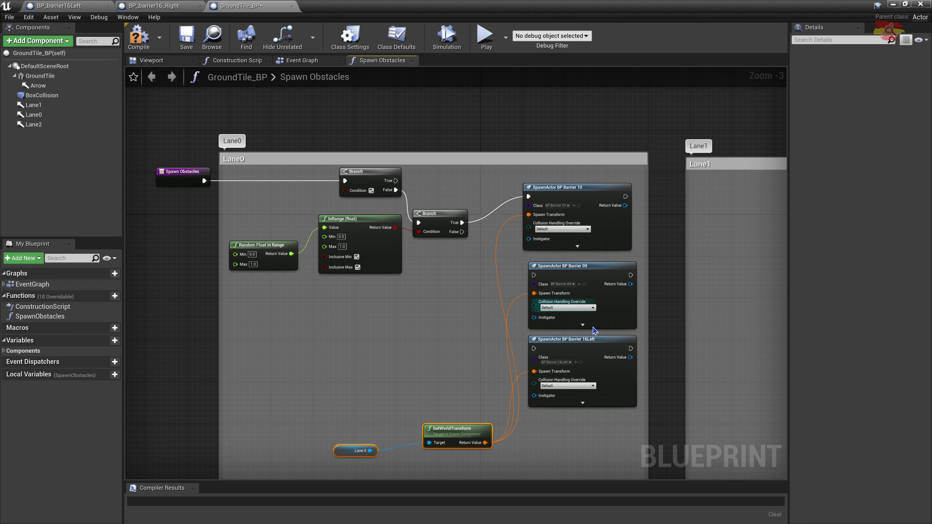
drag(596, 187, 602, 187)
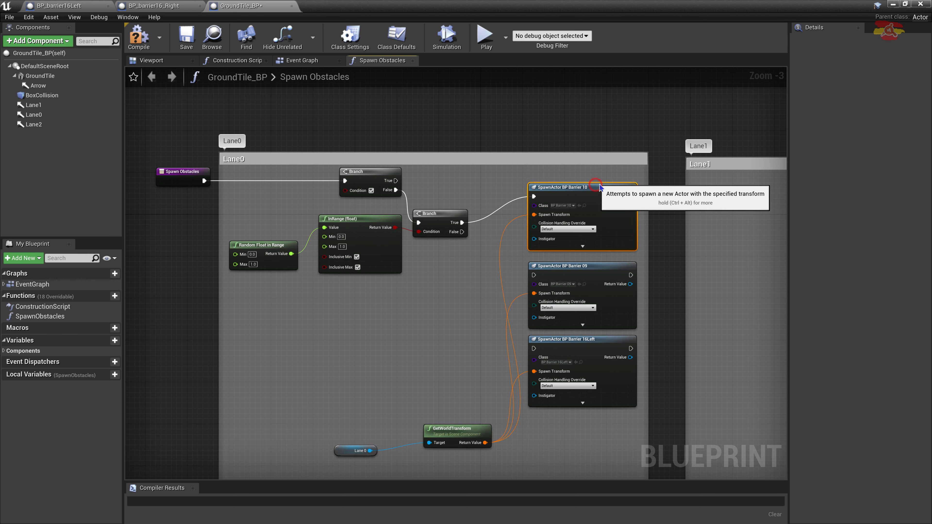
click(352, 218)
key(ctrl+c)
key(ctrl+v)
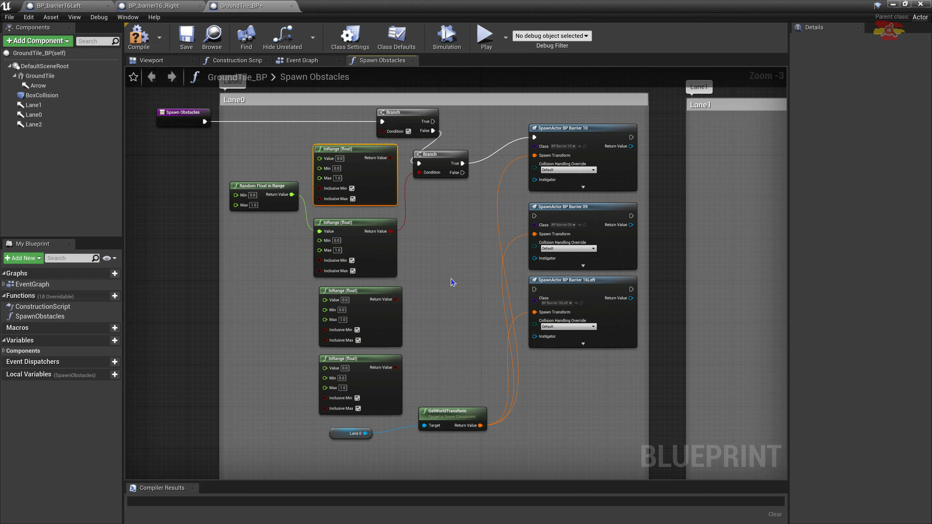
Wire the random float into the new InRange nodes and the top one into the first Branch, editing its Max to 0.2.
drag(292, 195, 320, 158)
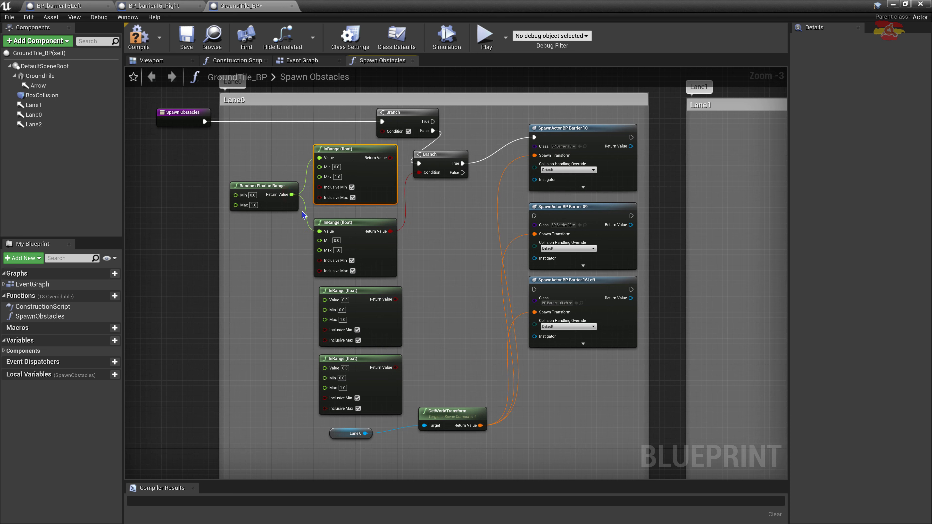
drag(292, 194, 320, 299)
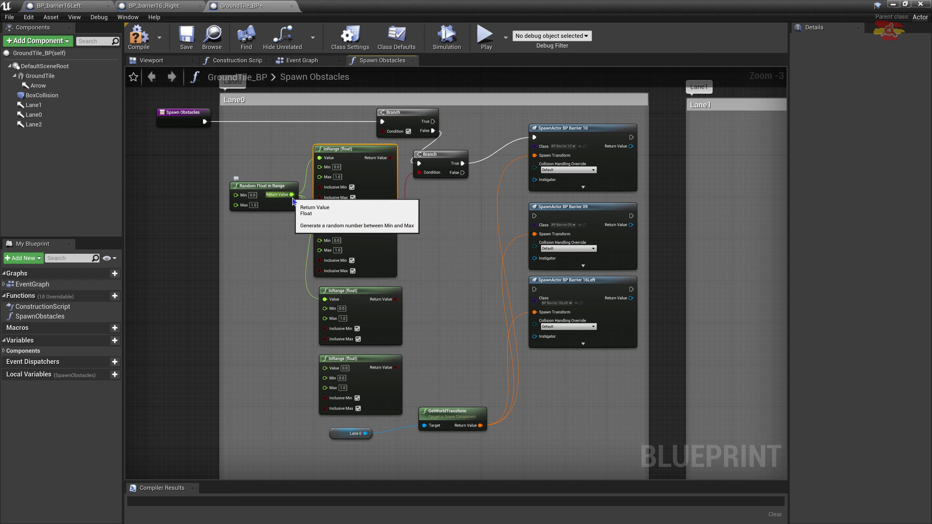
drag(393, 112, 418, 112)
drag(392, 158, 408, 131)
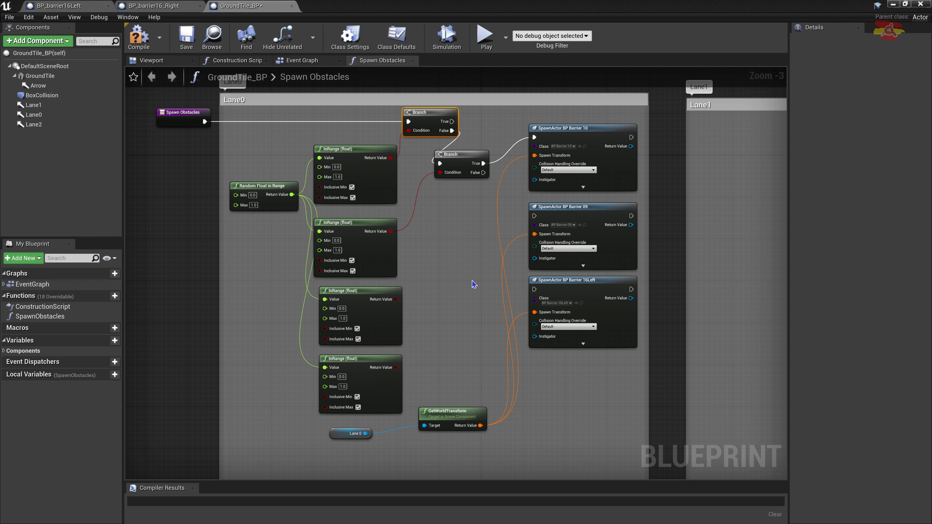
click(337, 177)
text(0.2)
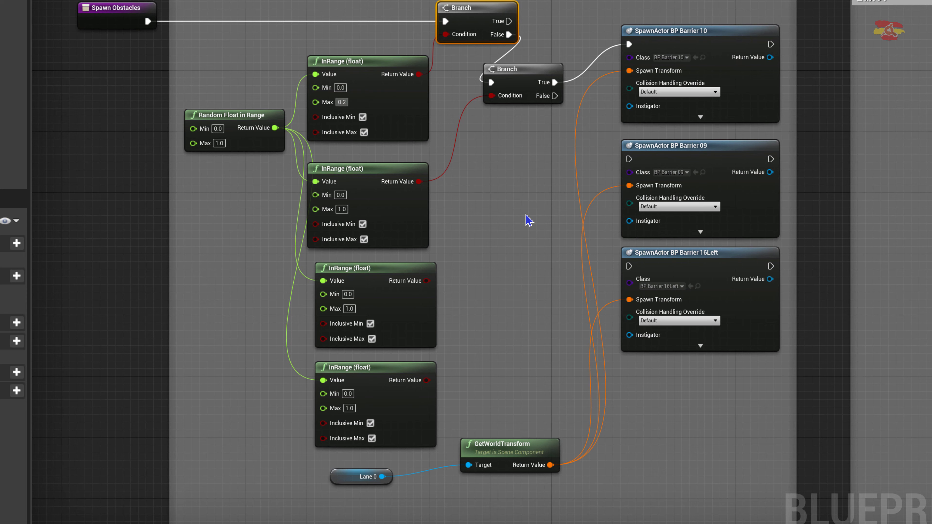
Set the second InRange to 0.2–0.5 and the third to 0.5–0.8.
click(340, 194)
text(0)
text(.2)
key(Tab)
text(0)
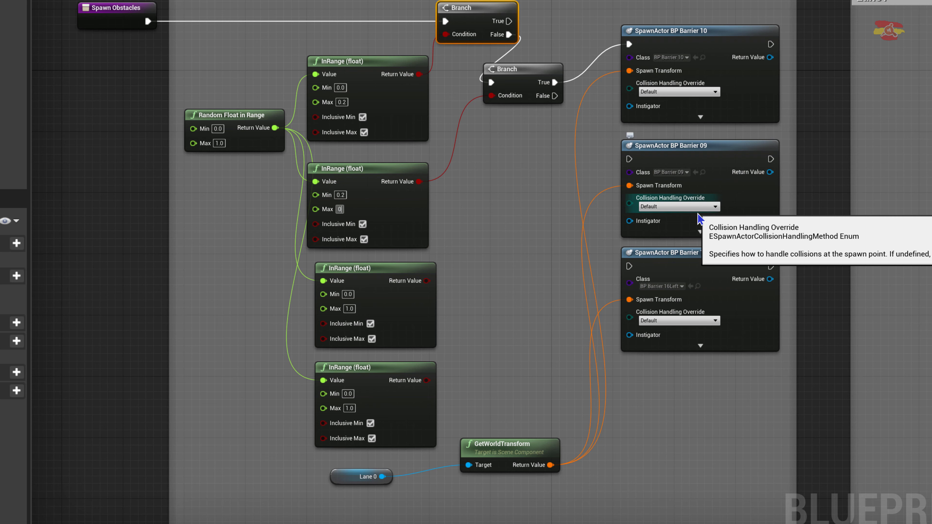
text(.5)
key(Tab)
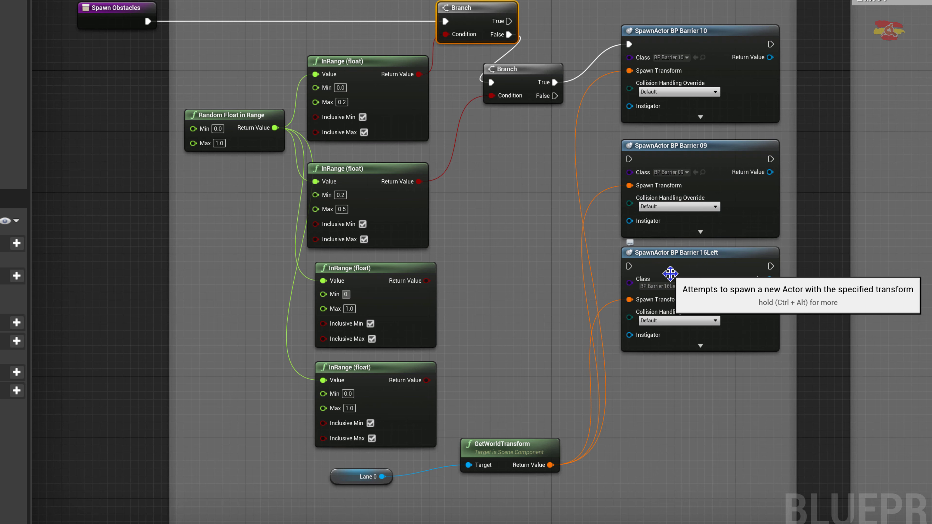
text(.5)
key(Tab)
text(0)
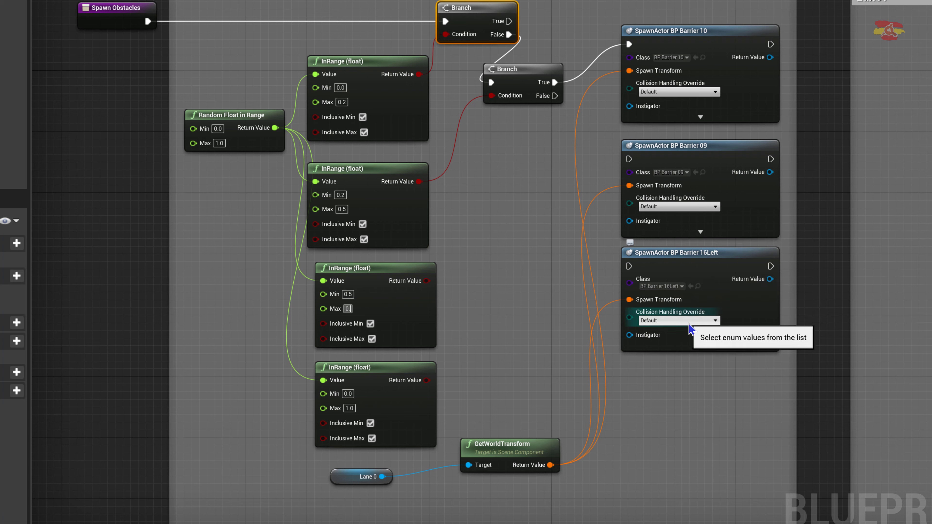
text(.8)
key(Tab)
text(0.8)
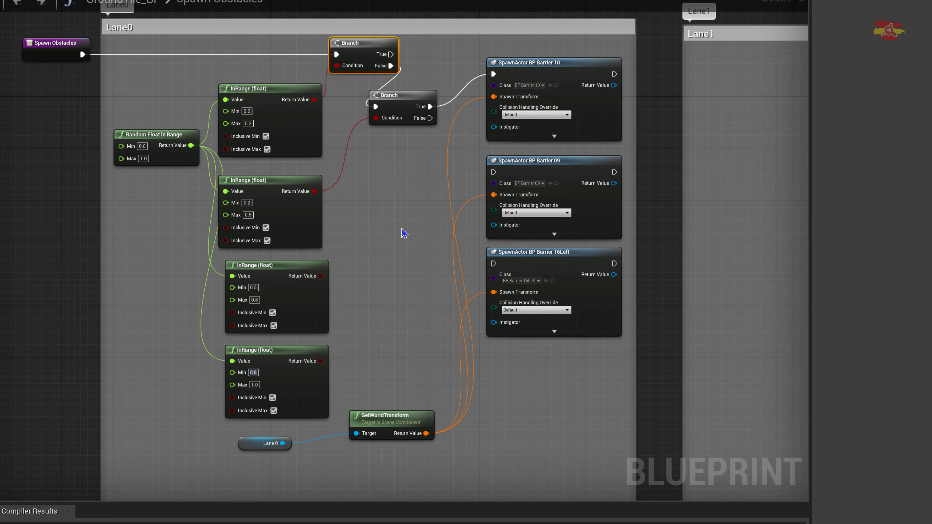
Add a Branch off the second Branch's False pin whose True output spawns BP Barrier 09.
click(398, 104)
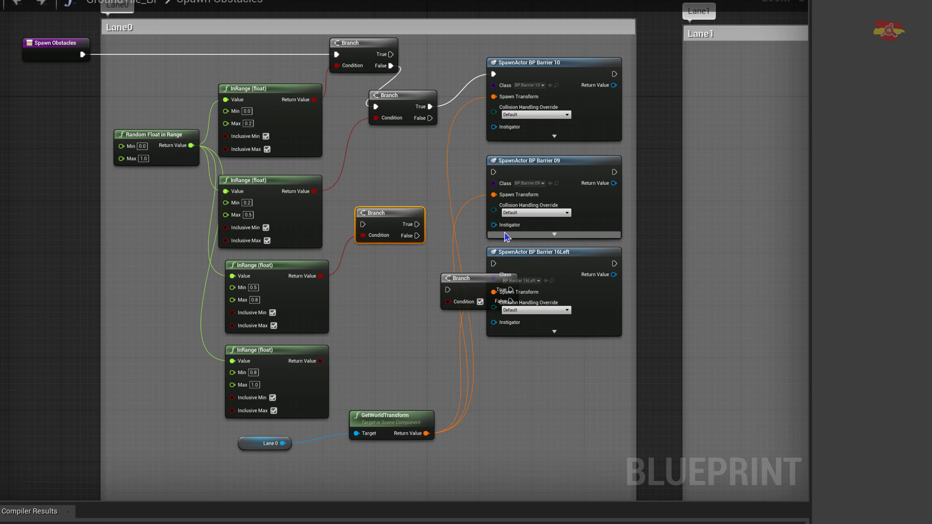
mouse_move(410, 138)
mouse_down()
mouse_move(362, 226)
mouse_move(472, 198)
mouse_move(496, 178)
mouse_up()
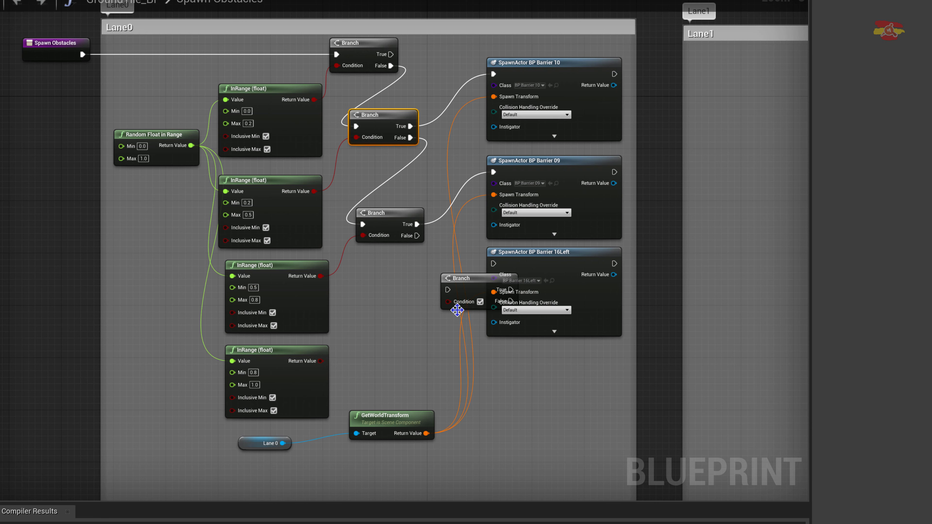
drag(477, 281, 393, 304)
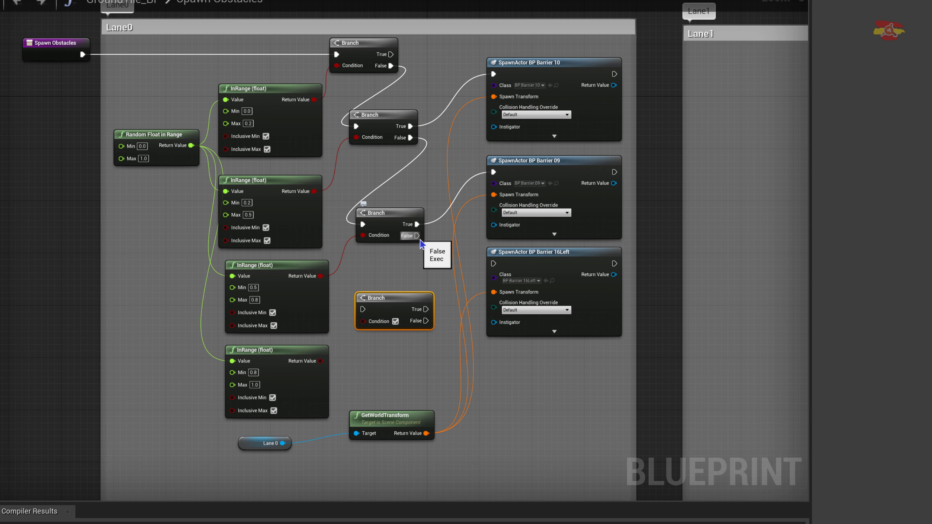
Chain a lower Branch, gated by the 0.8–1.0 check, whose True output spawns BP Barrier 16Left.
drag(417, 235, 363, 316)
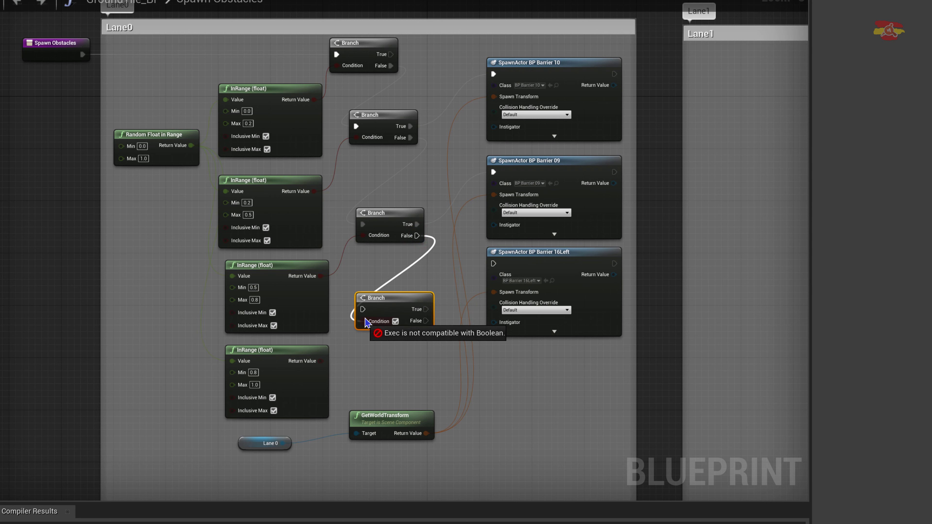
drag(320, 361, 363, 321)
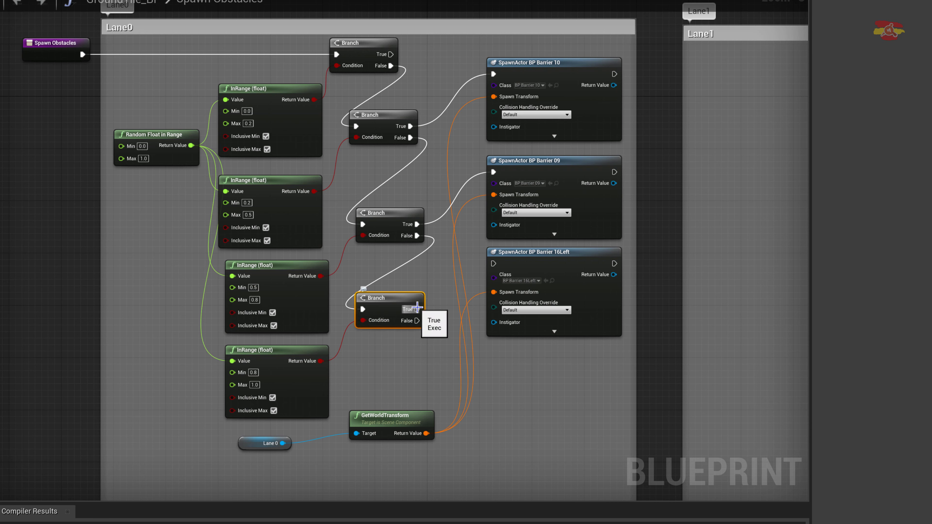
drag(417, 309, 493, 264)
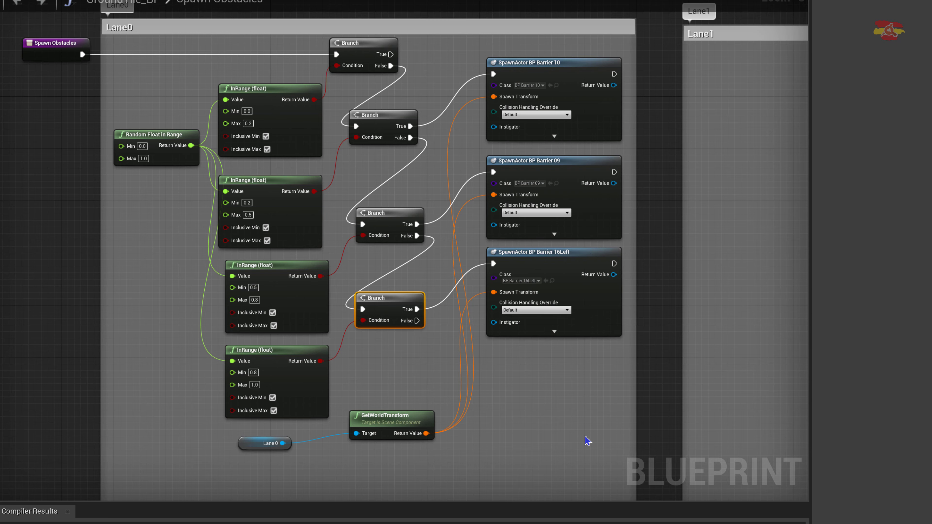
Compile GroundTile_BP and return to the running level to check the spawned lane barriers.
click(146, 41)
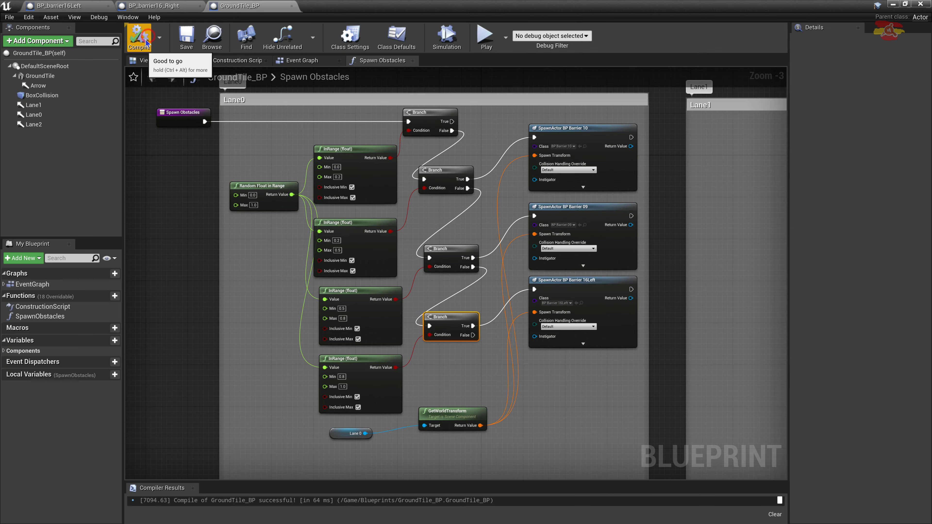
click(890, 4)
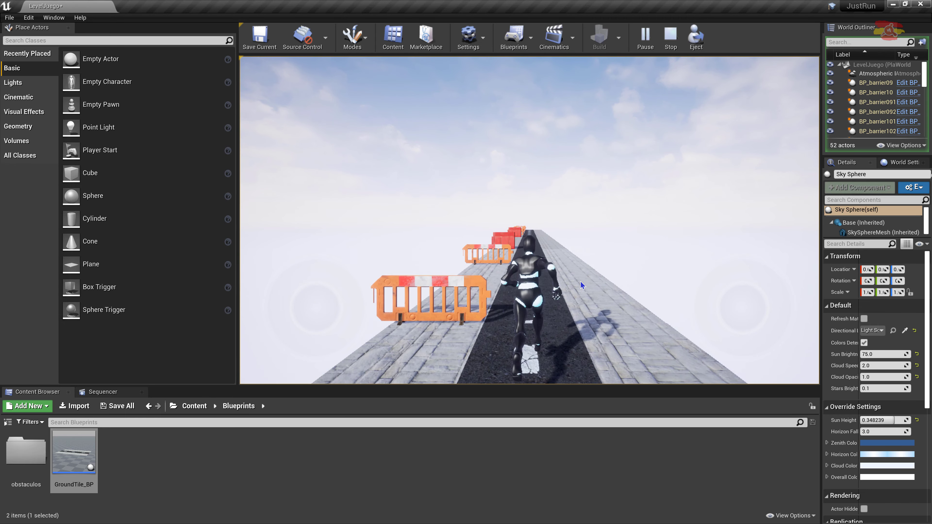